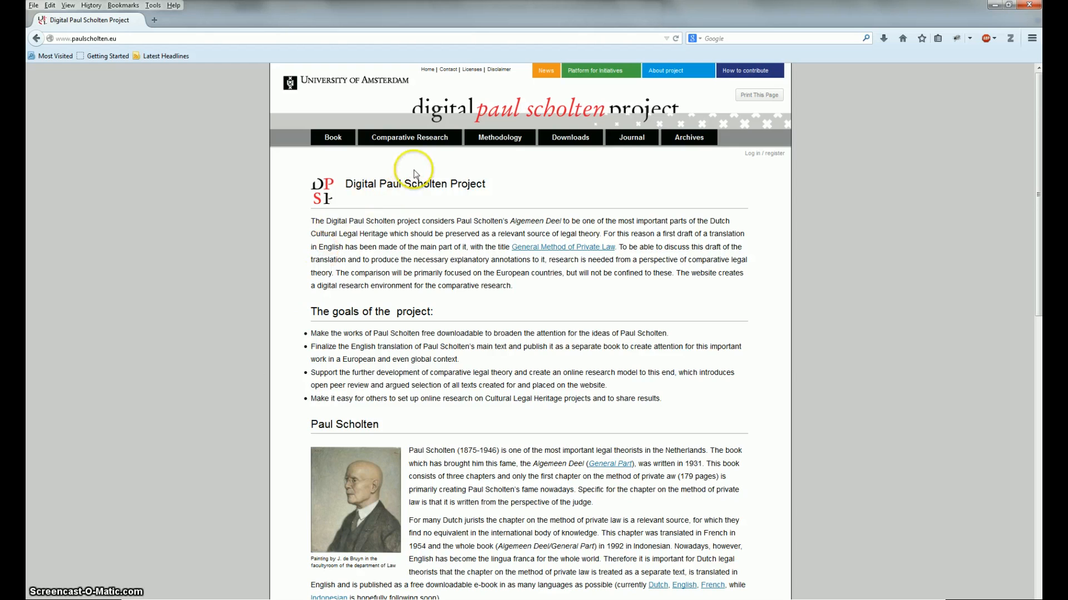
Step: Open the Intuition research question among the Theoretical Relevance research questions of Comparative Research
mouse_move(414, 139)
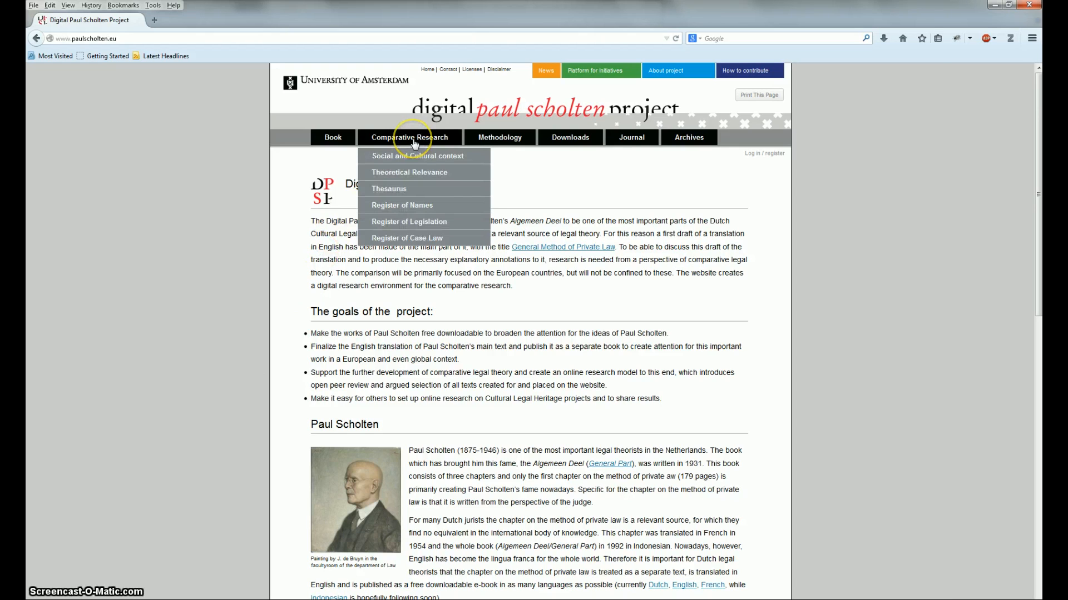
mouse_move(416, 172)
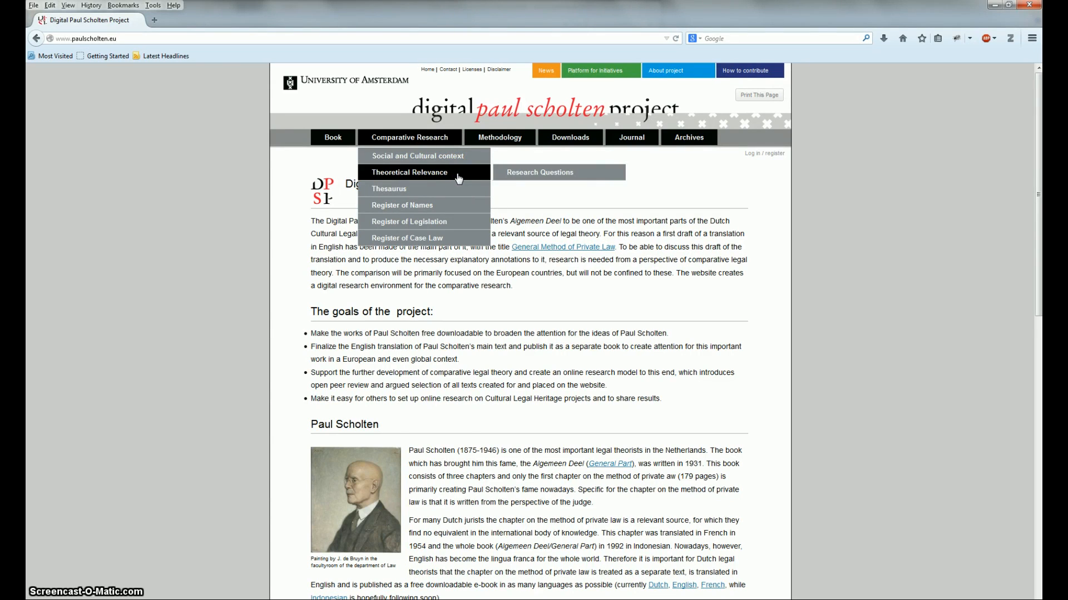
left_click(520, 175)
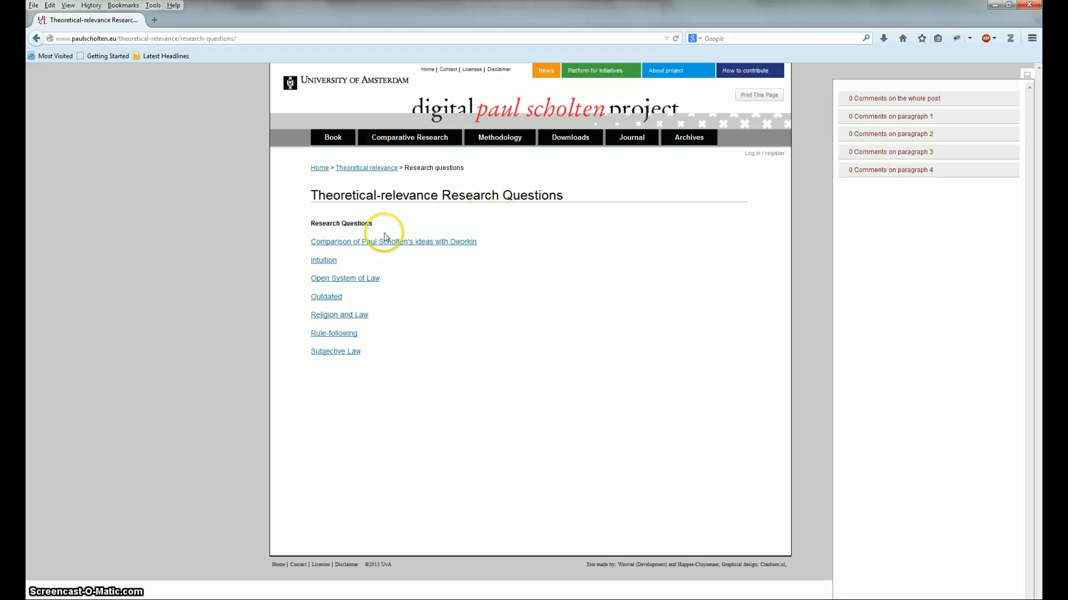
left_click(332, 265)
left_click(331, 265)
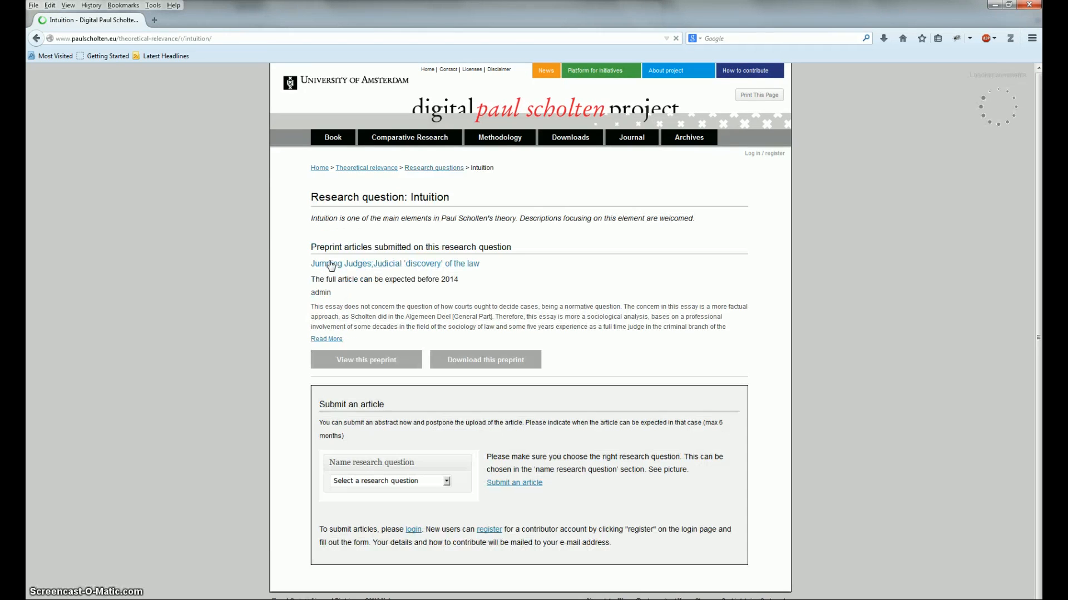
left_click(381, 279)
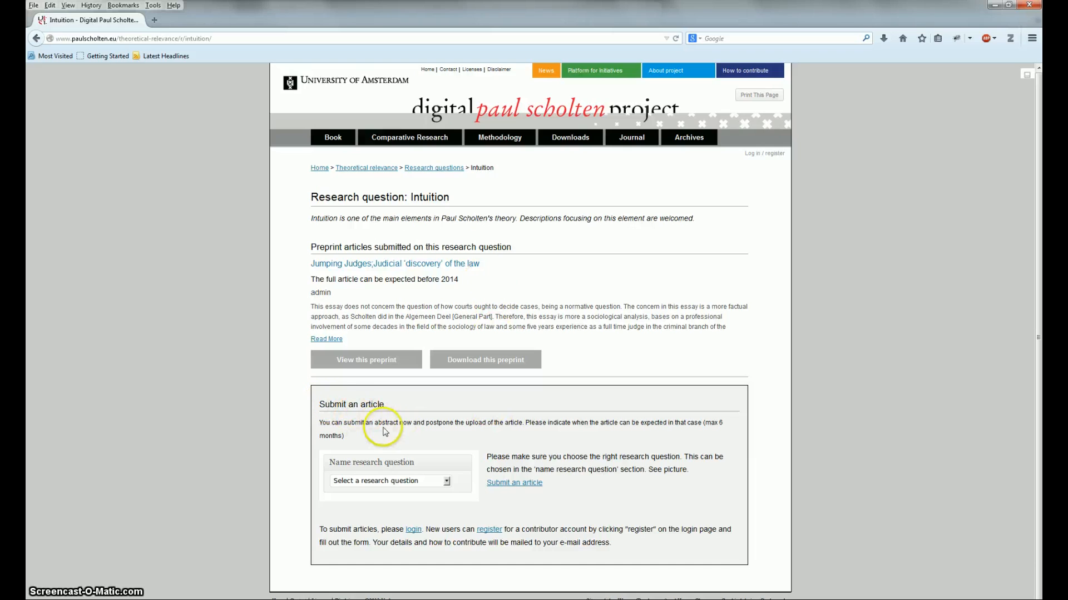
Step: Start submitting an article for this research question and log in with the saved account e-mail and password
left_click(505, 484)
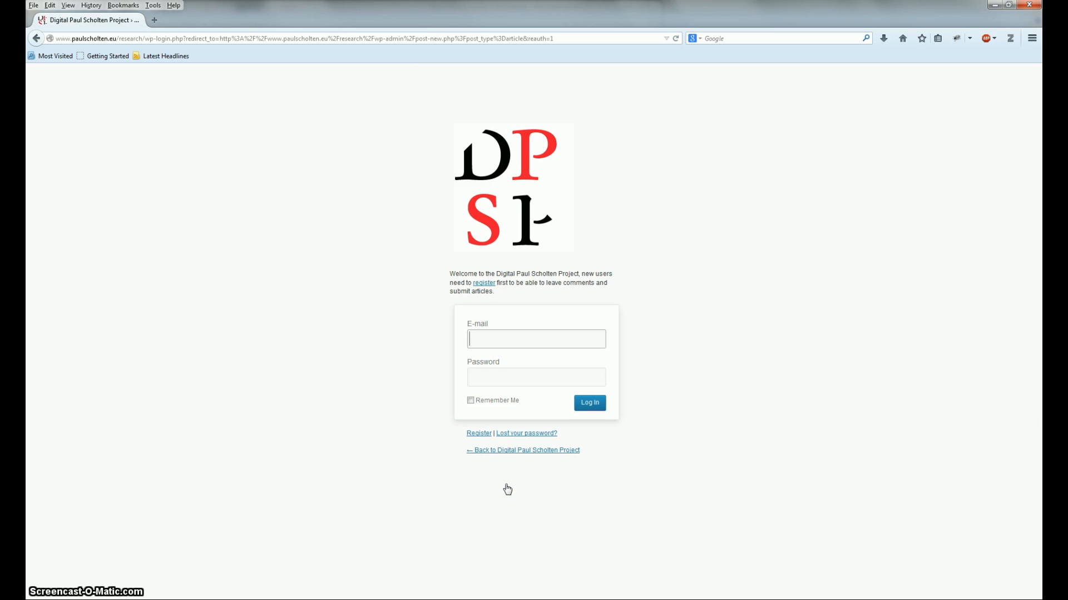
left_click(514, 483)
left_click(493, 337)
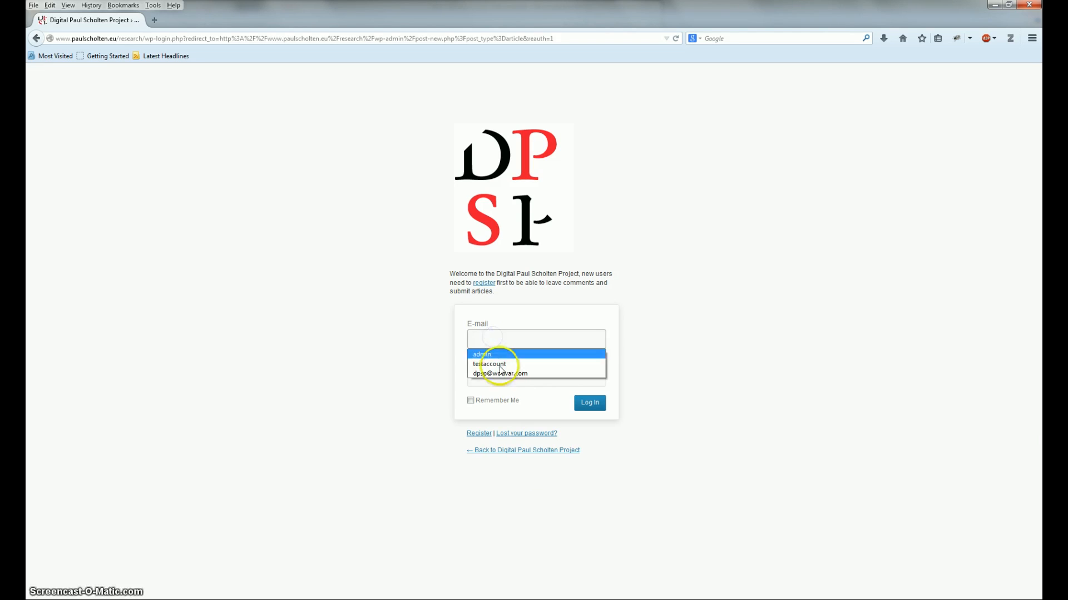
left_click(499, 370)
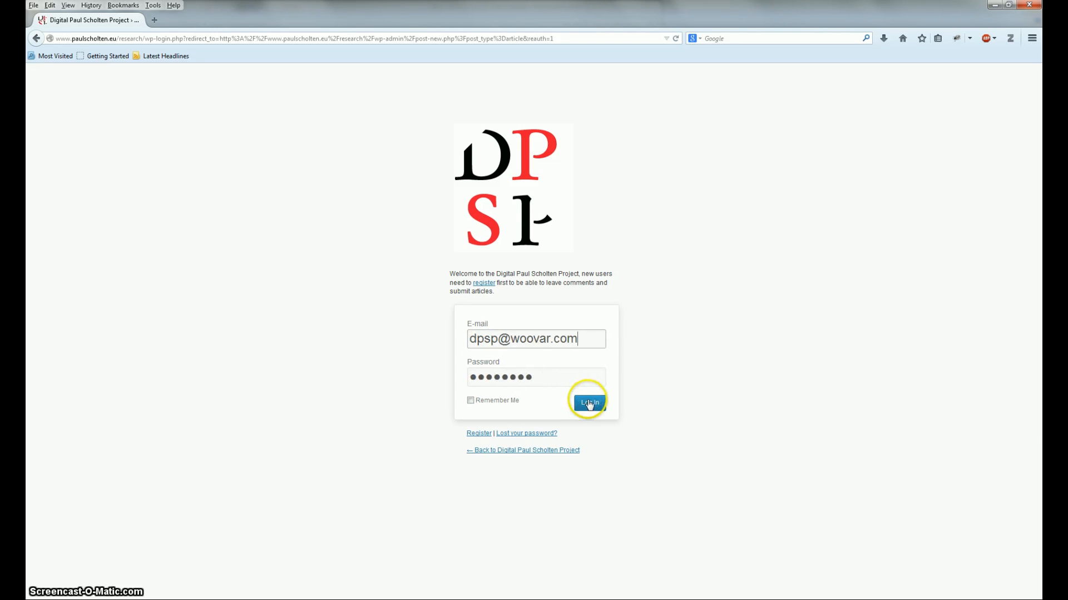
left_click(590, 407)
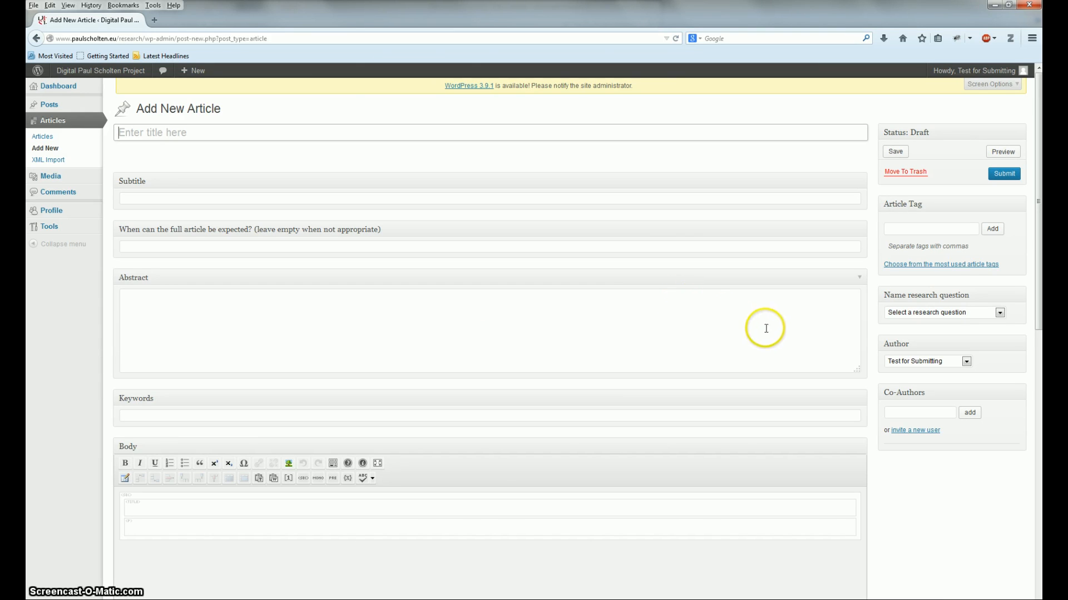
Step: Assign the new article to the research question Intuition
left_click(928, 315)
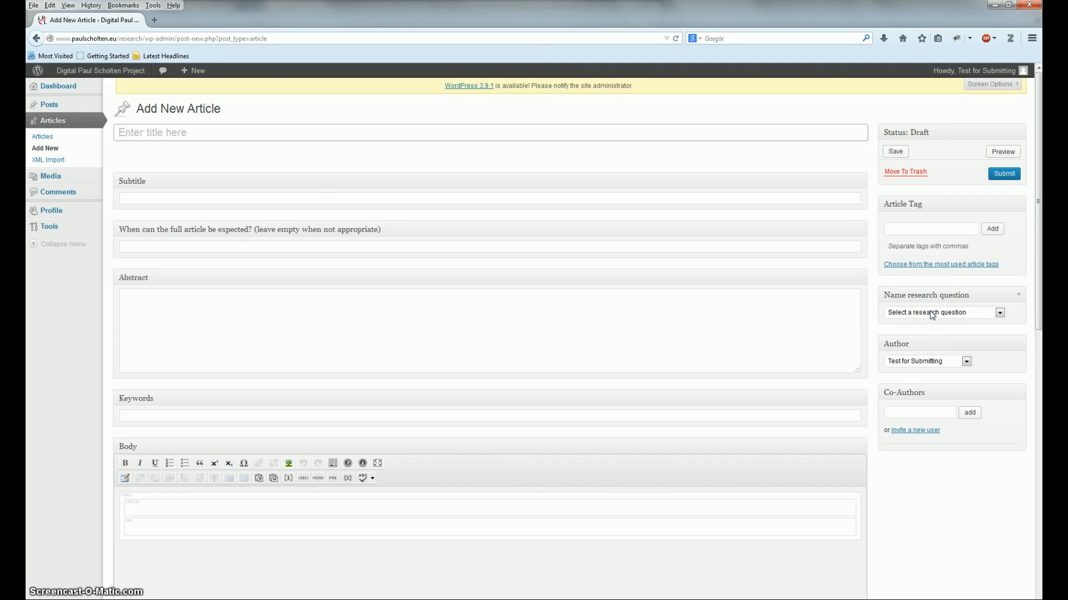
left_click(932, 314)
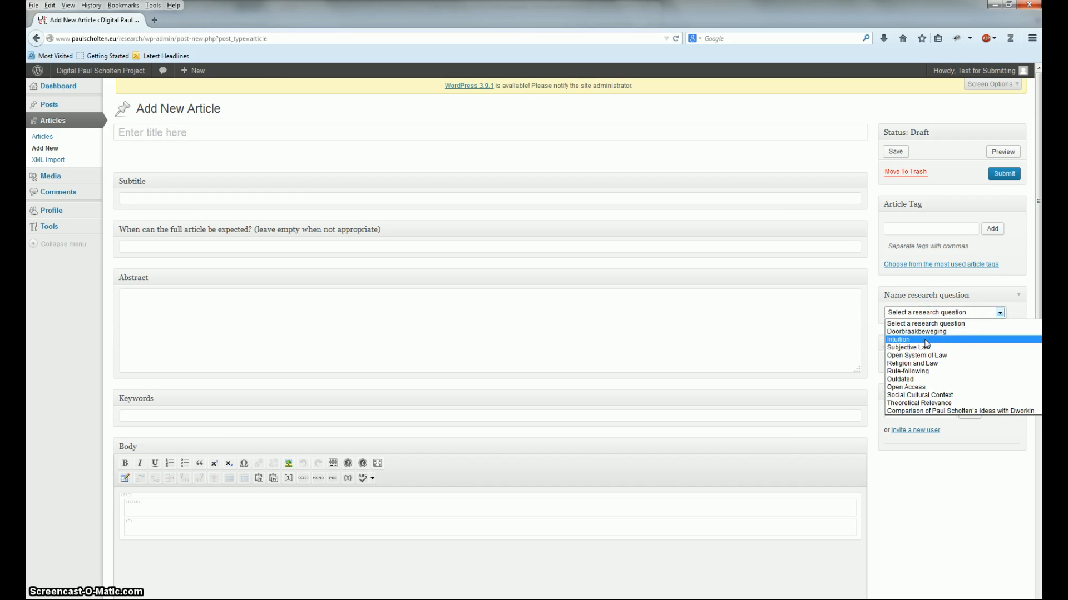
left_click(925, 340)
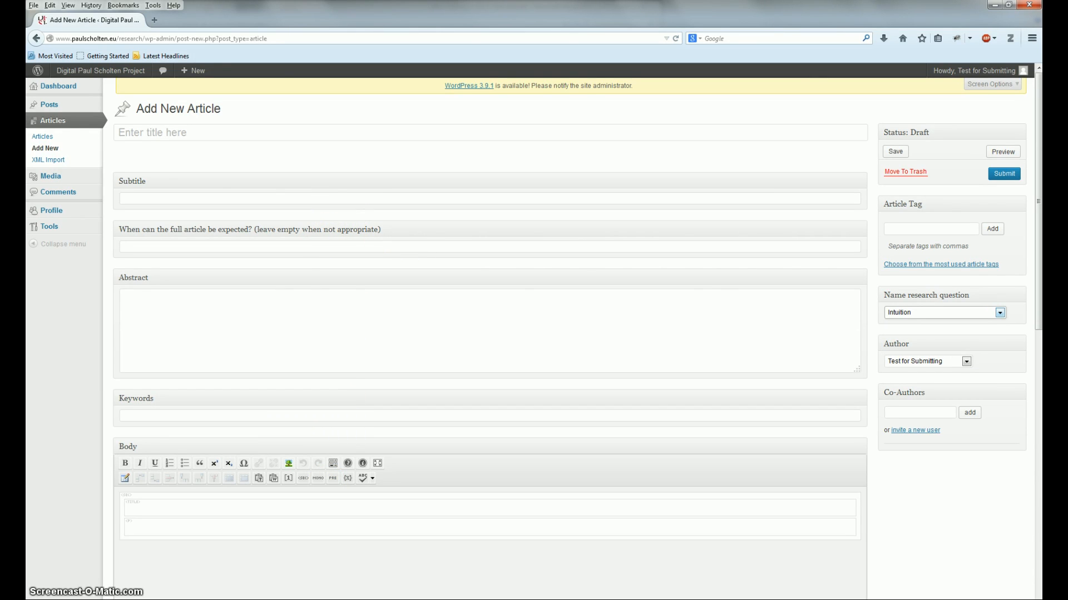
Step: Copy "Jumping Judges" from the heading of Document2 in Microsoft Word into the new article's title in the browser
mouse_move(302, 599)
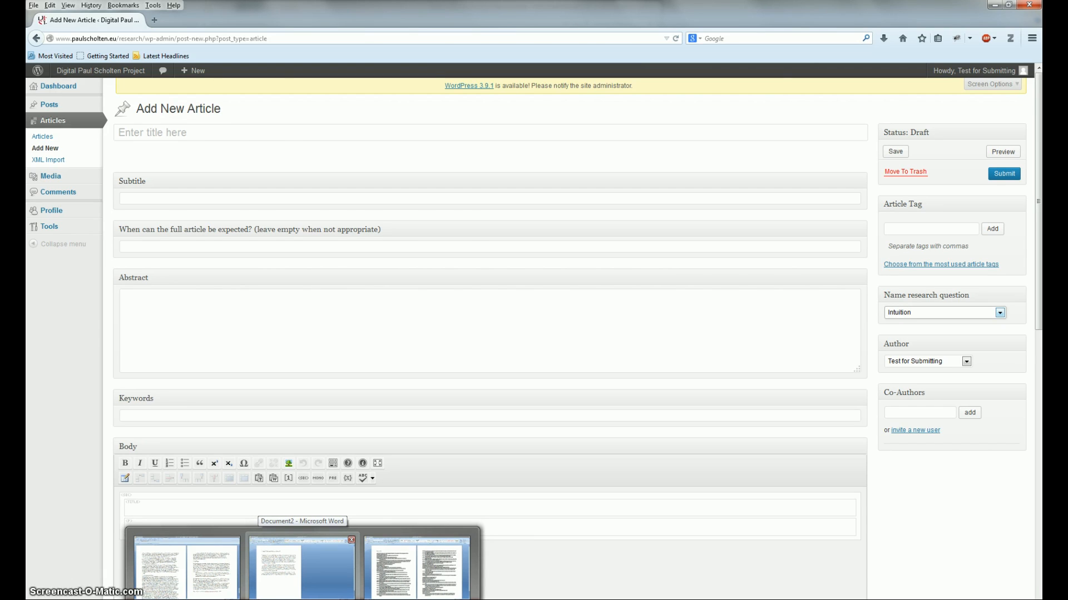
left_click(301, 567)
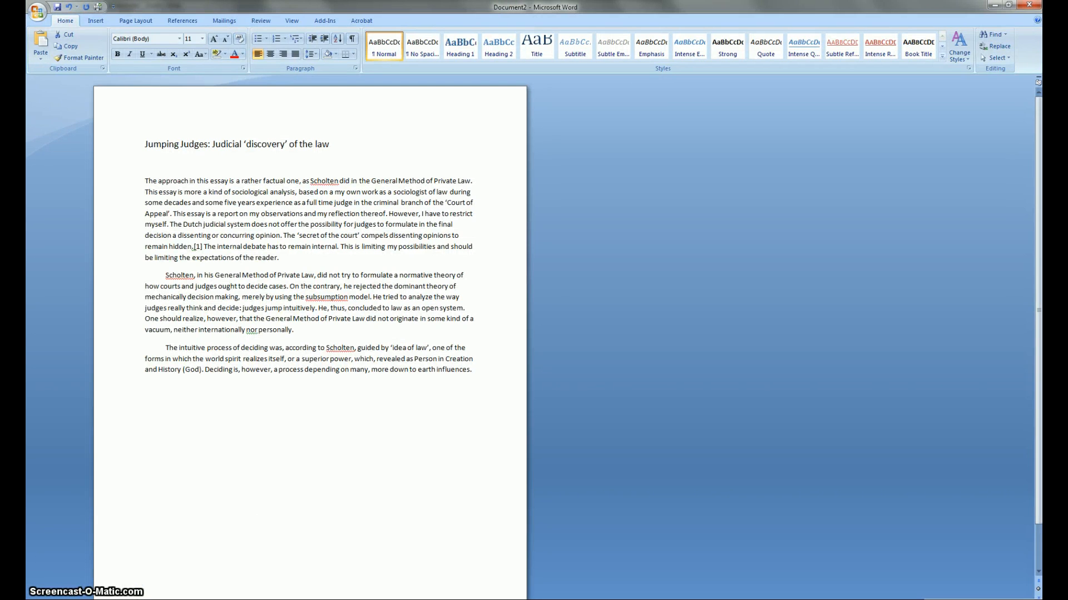
left_click(145, 145)
key("ctrl+a")
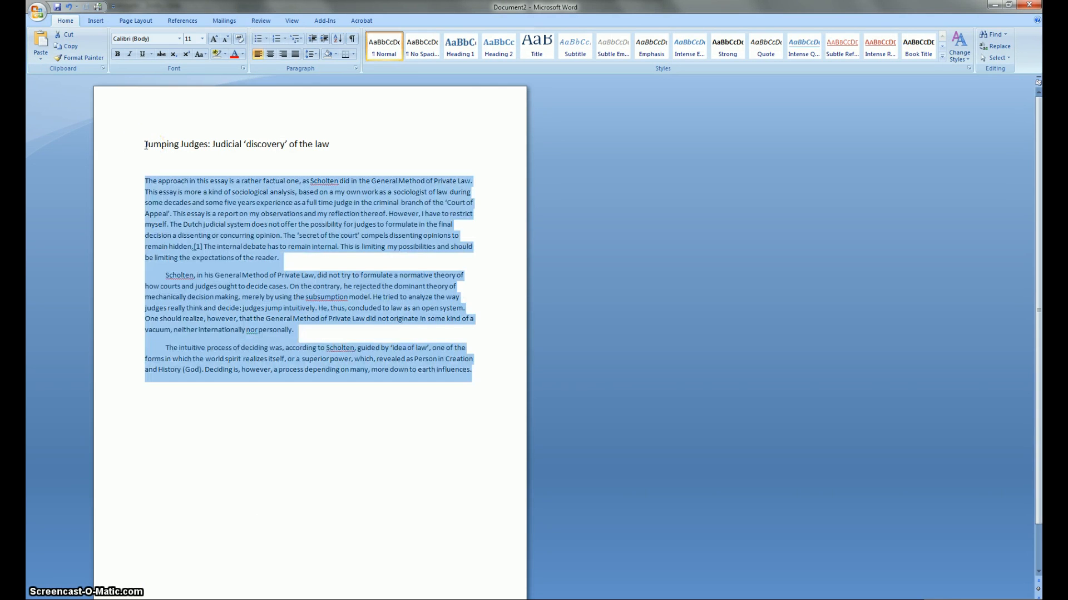
left_click_drag(145, 145, 201, 143)
key("ctrl+c")
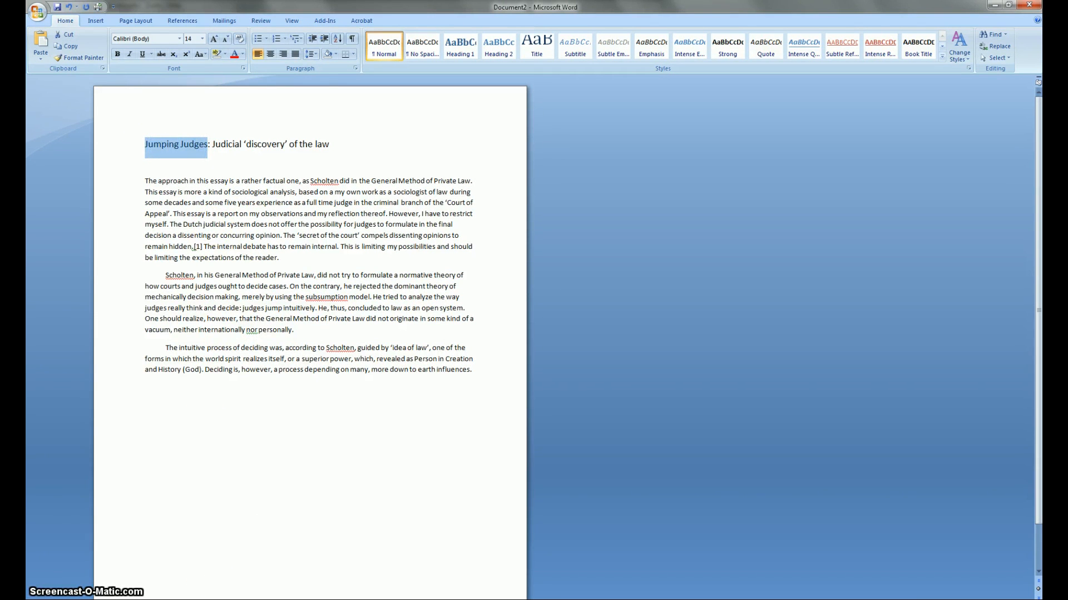
key("alt+Tab")
left_click(181, 134)
key("ctrl+v")
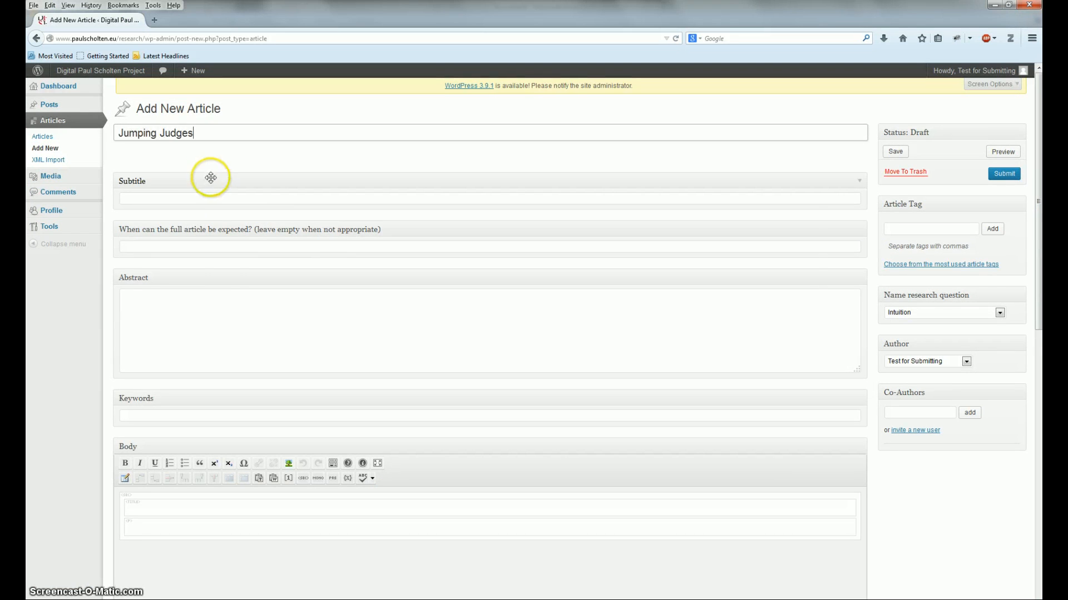
Step: Copy "Judicial ‘discovery’ of the law" from the Word heading into the article's subtitle
key("alt+Tab")
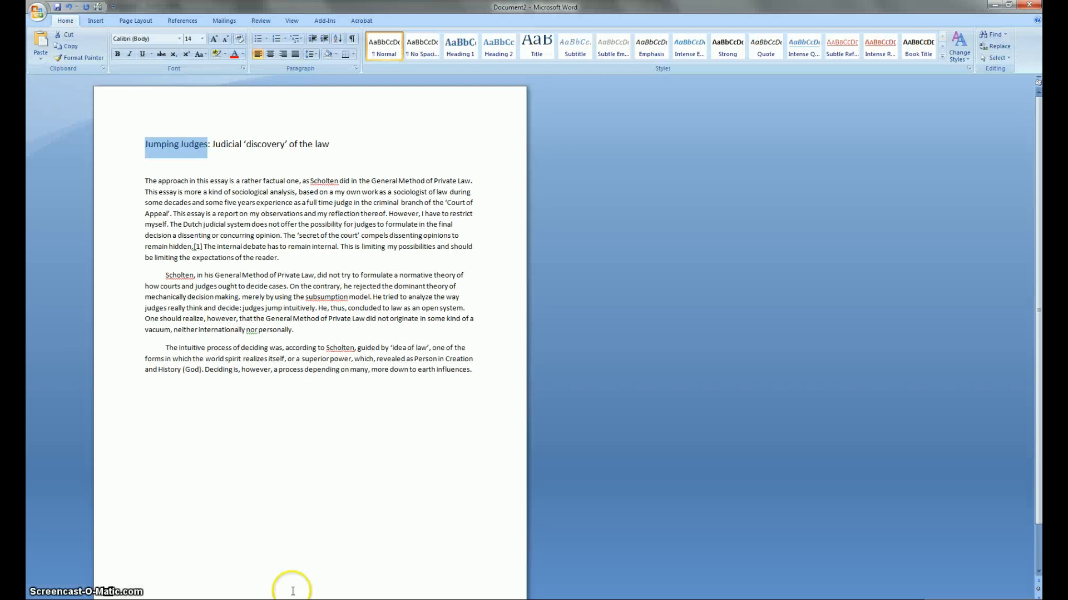
left_click_drag(212, 145, 372, 154)
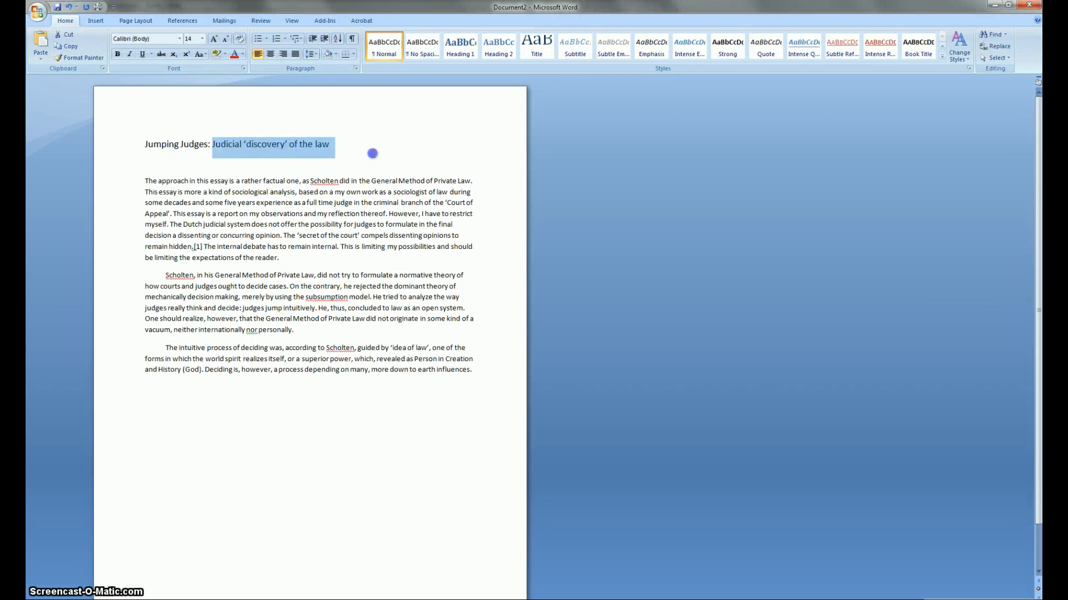
key("alt+Tab")
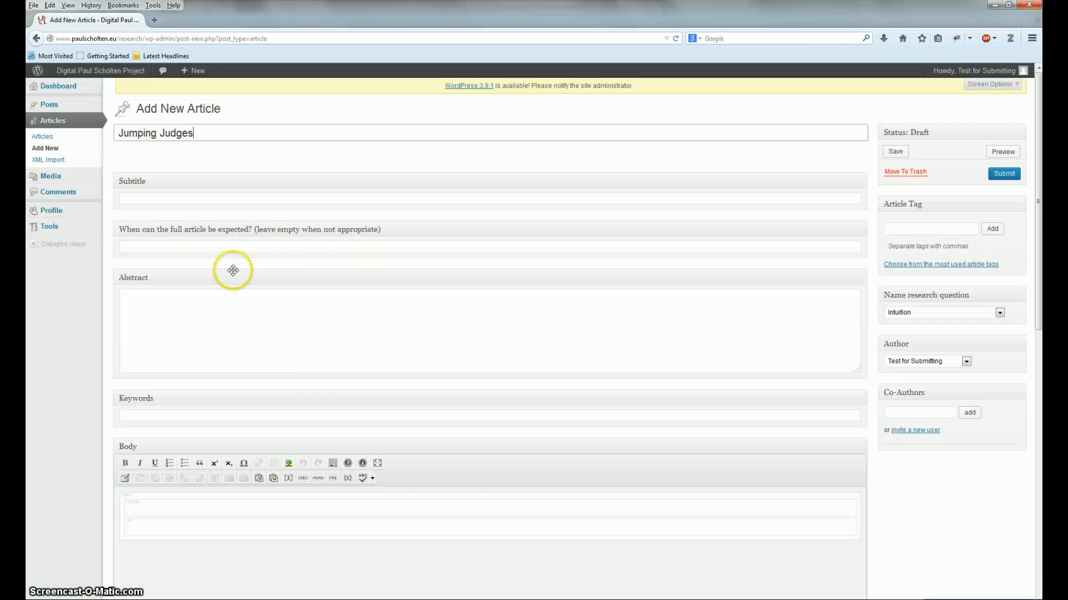
left_click(187, 198)
type("Judicial ‘discovery’ of the law")
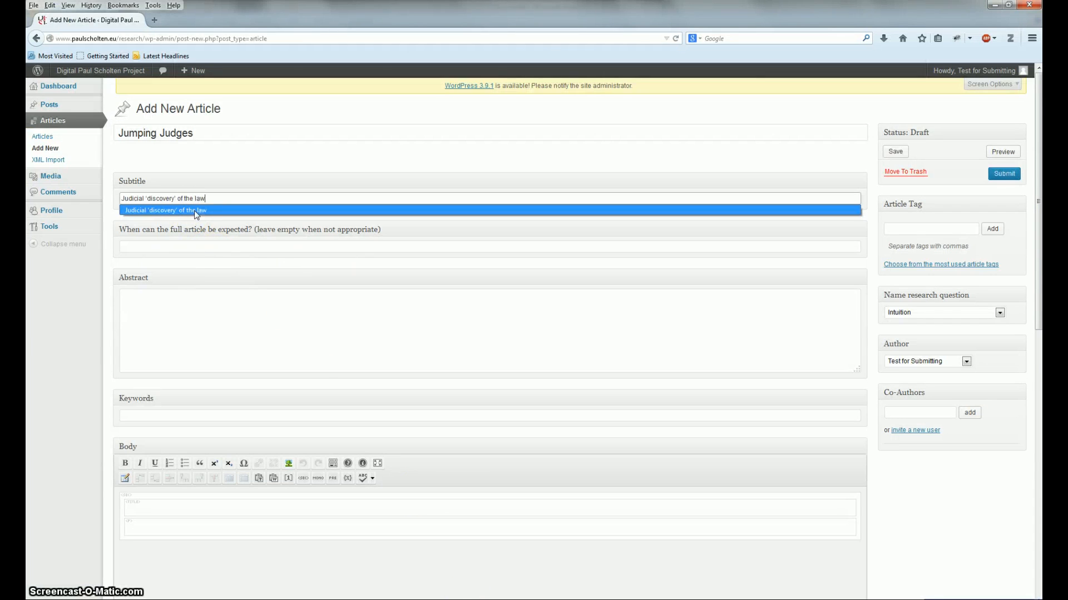
left_click(204, 245)
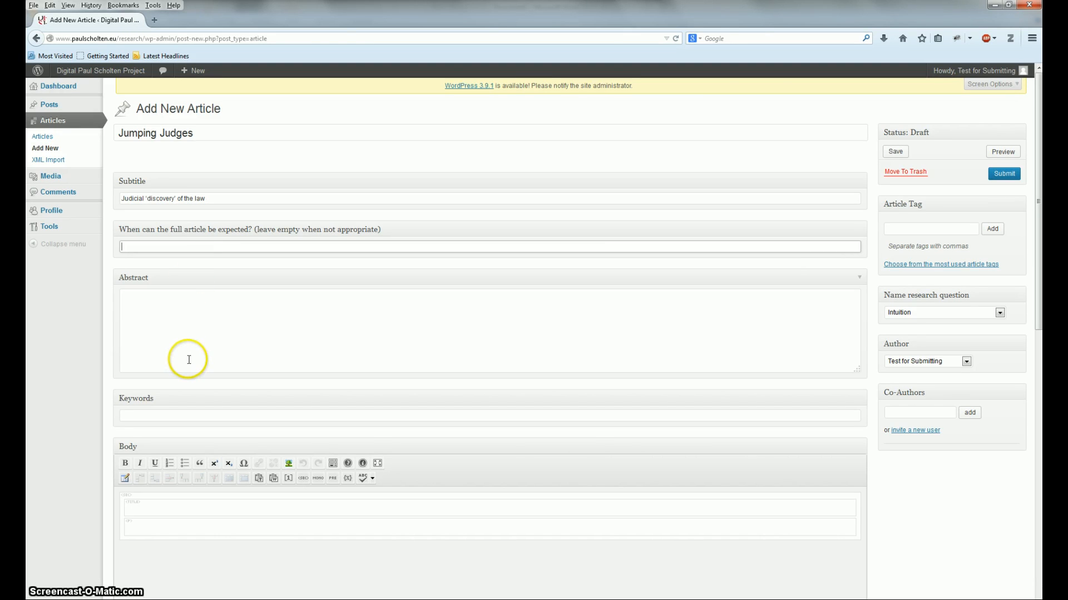
Step: Copy the three paragraphs below the Word heading into the article's abstract and enter "law" as its keyword
left_click(197, 333)
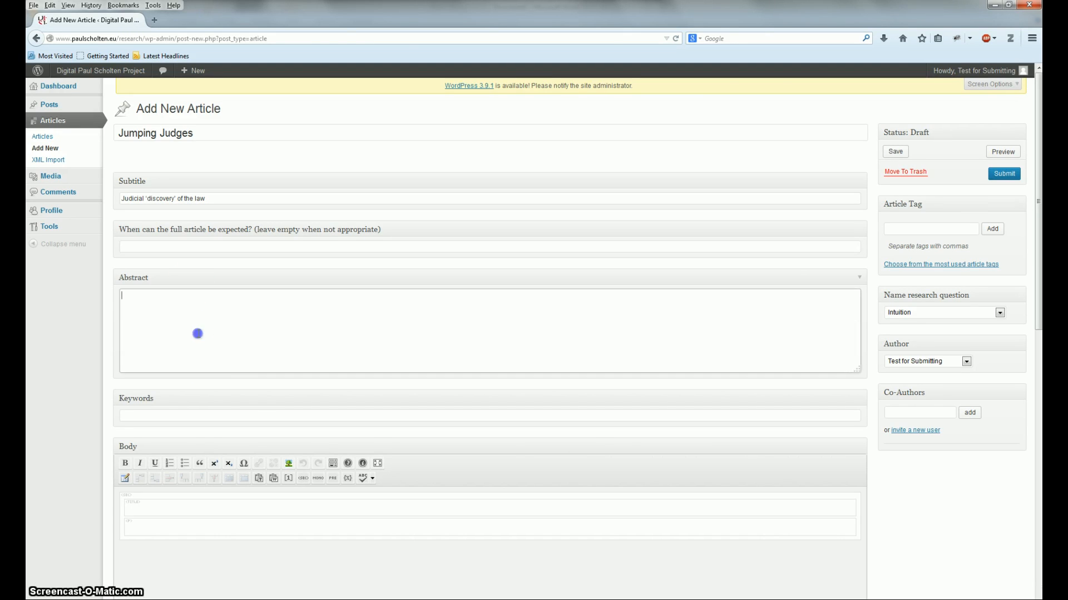
left_click(351, 591)
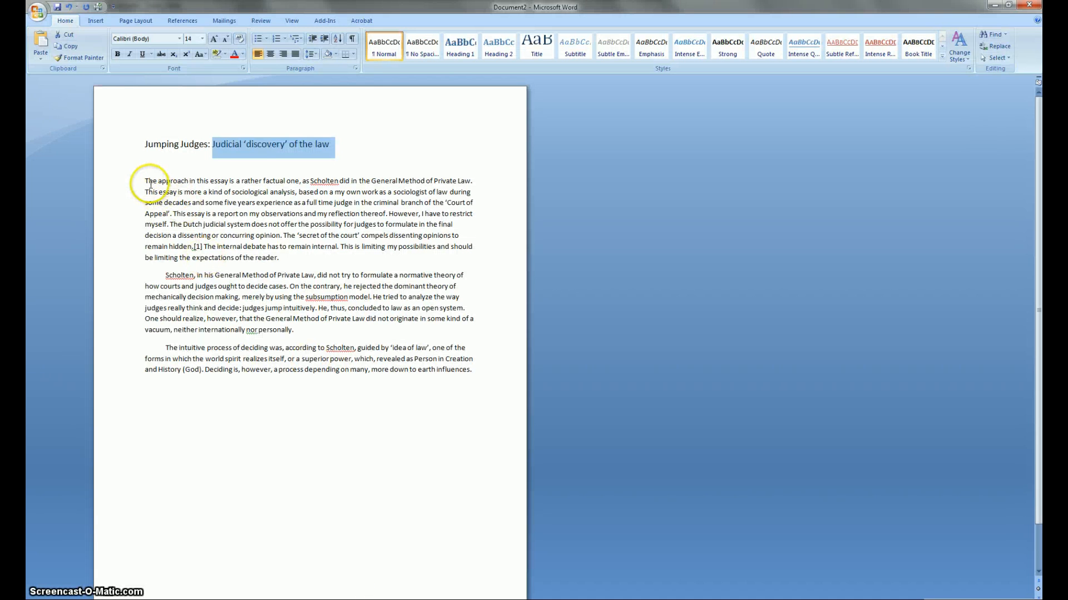
left_click_drag(144, 180, 467, 382)
key("ctrl+c")
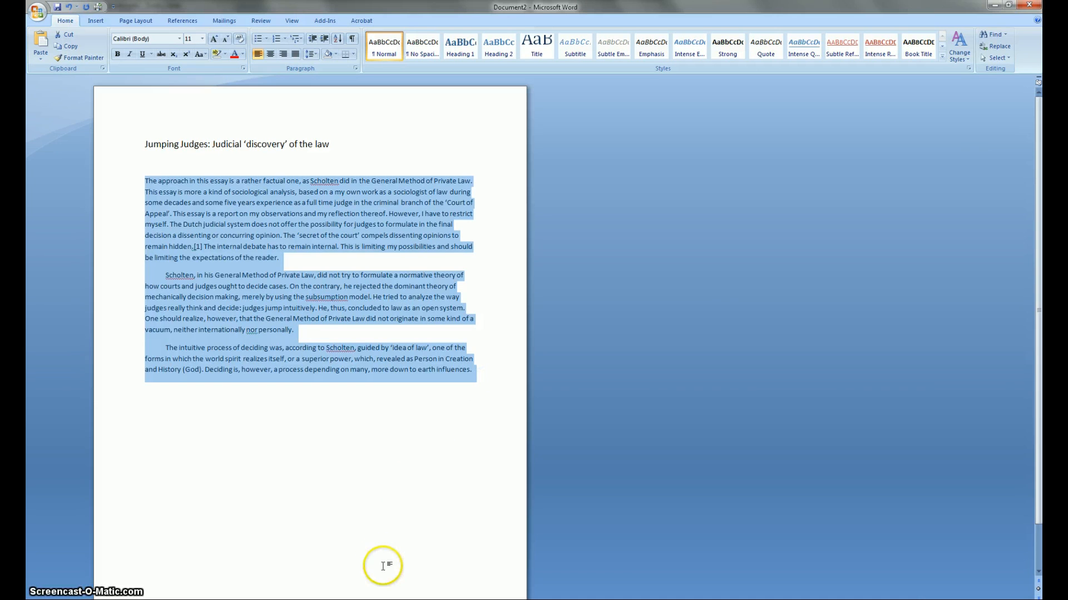
key("alt+Tab")
left_click(229, 319)
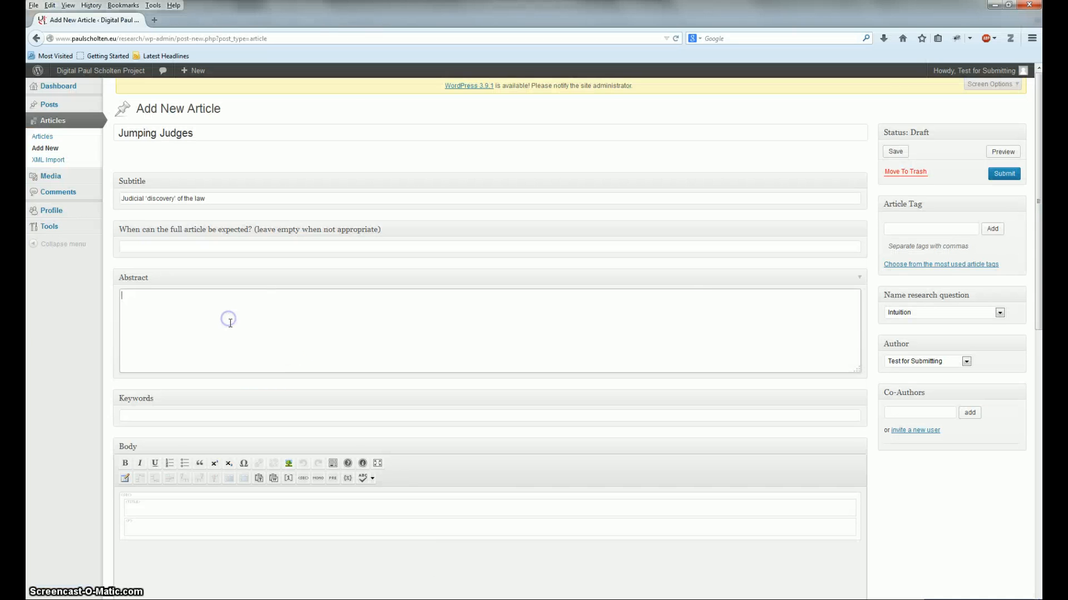
key("ctrl+v")
left_click(204, 416)
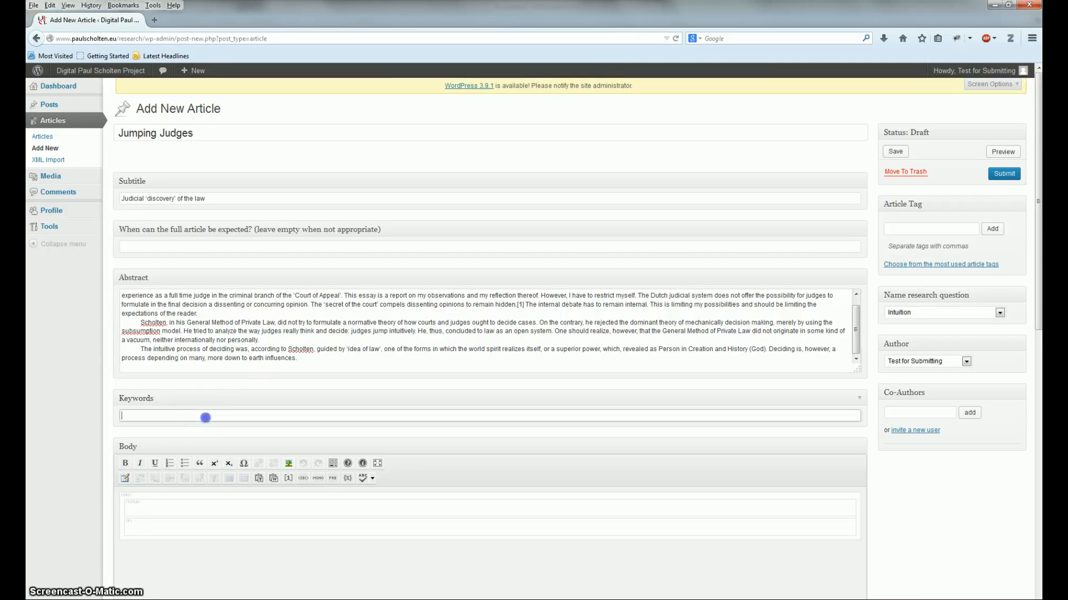
left_click(203, 428)
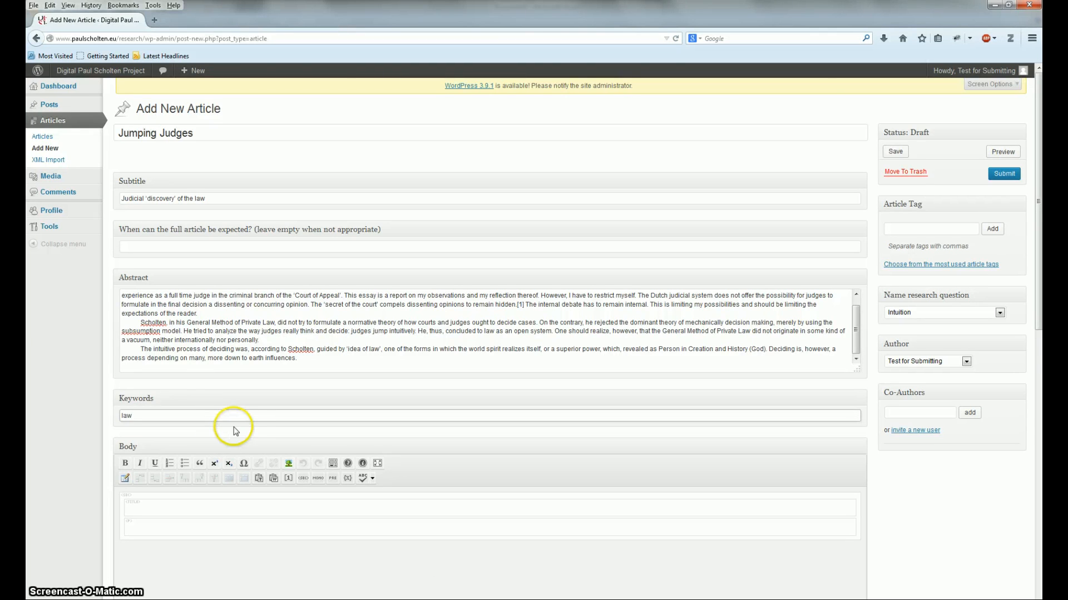
Step: Switch to the Word document containing the full essay with footnotes and go to its beginning at "1. Introduction"
scroll(236, 434, "down", 3)
scroll(235, 440, "down", 2)
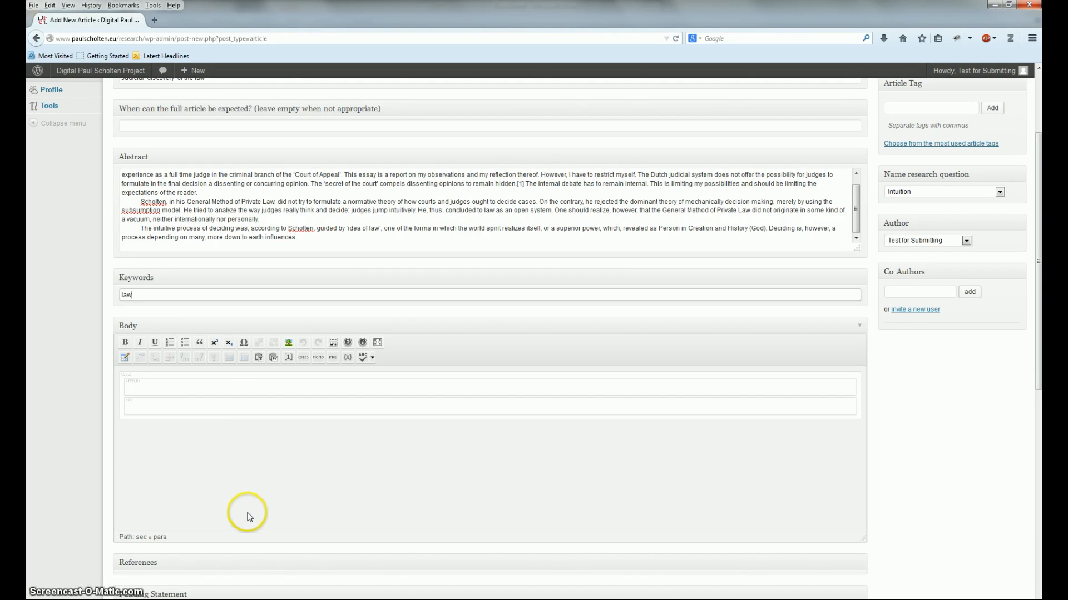
mouse_move(302, 599)
left_click(187, 578)
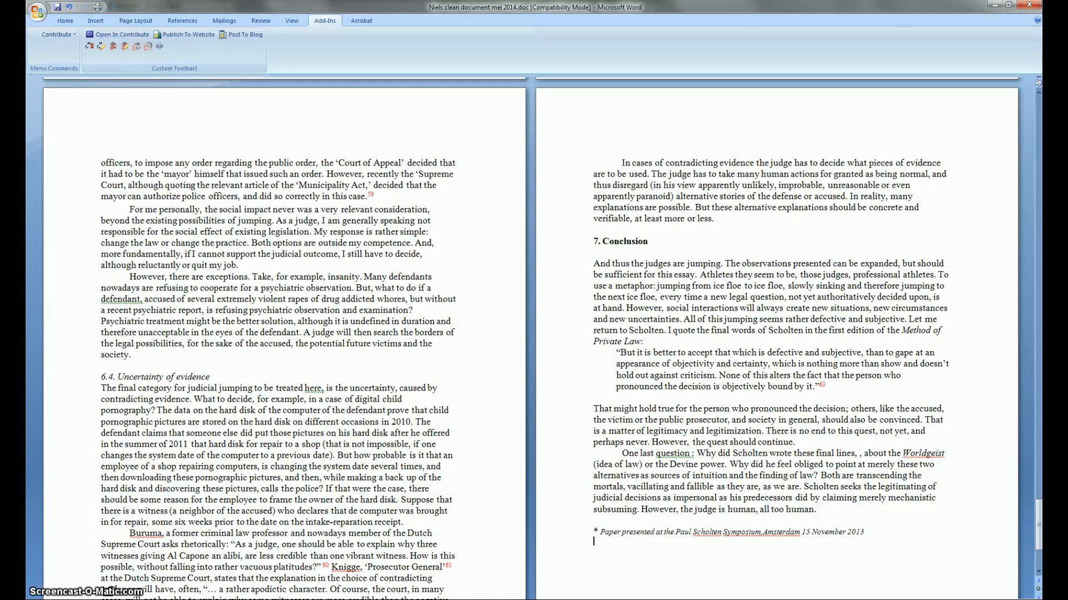
scroll(317, 484, "up", 20)
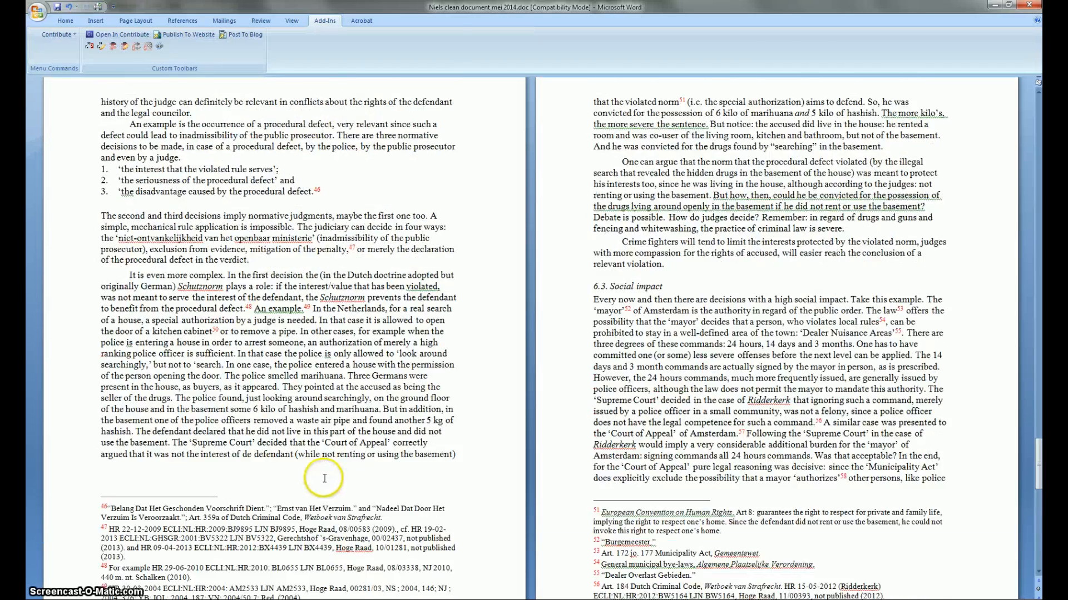
scroll(326, 482, "up", 15)
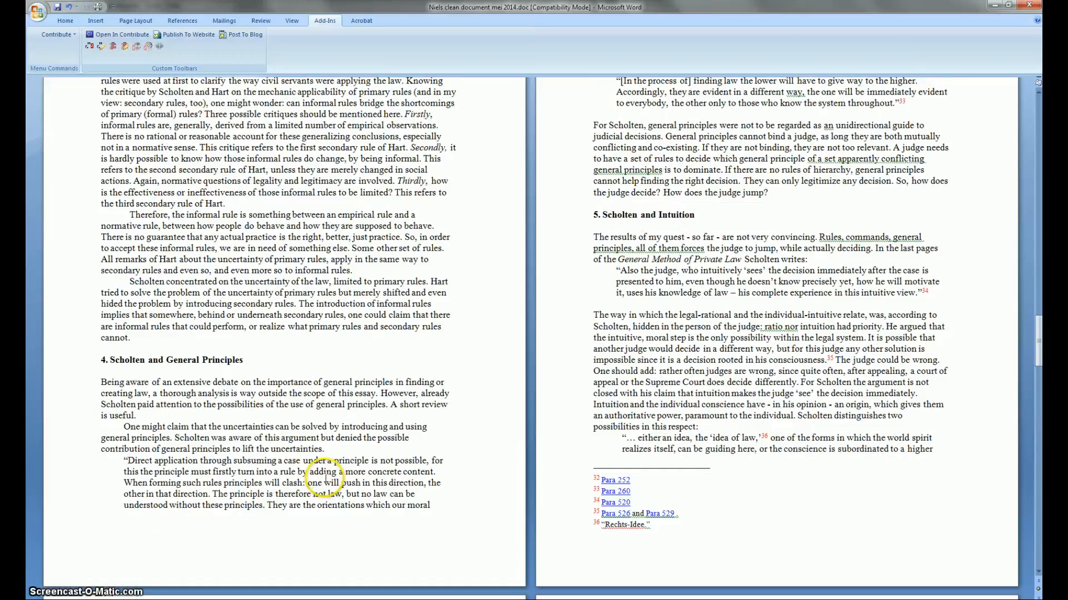
scroll(441, 462, "up", 10)
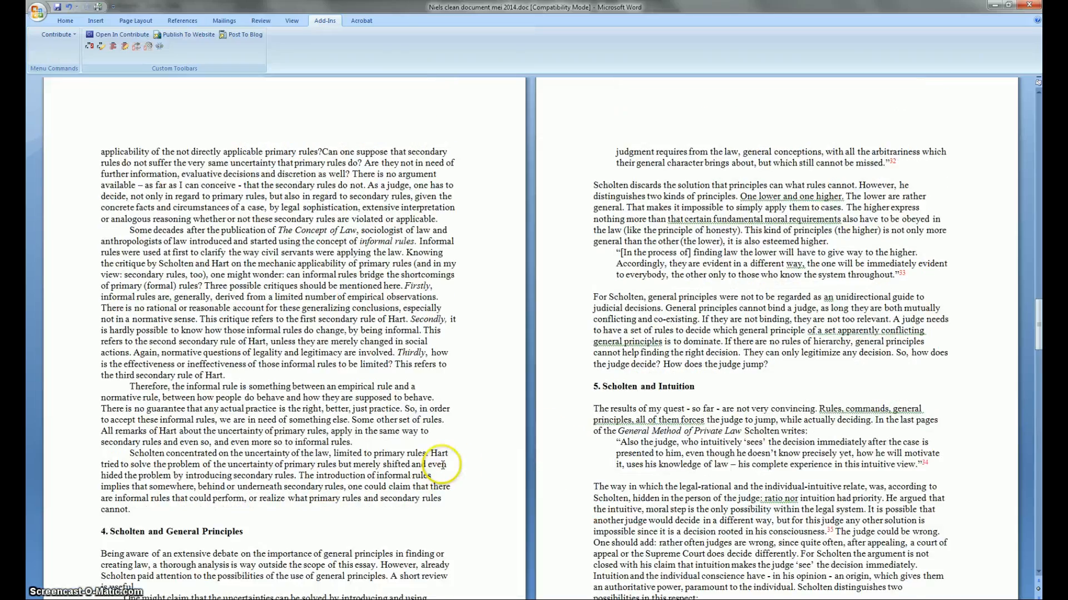
scroll(441, 464, "up", 15)
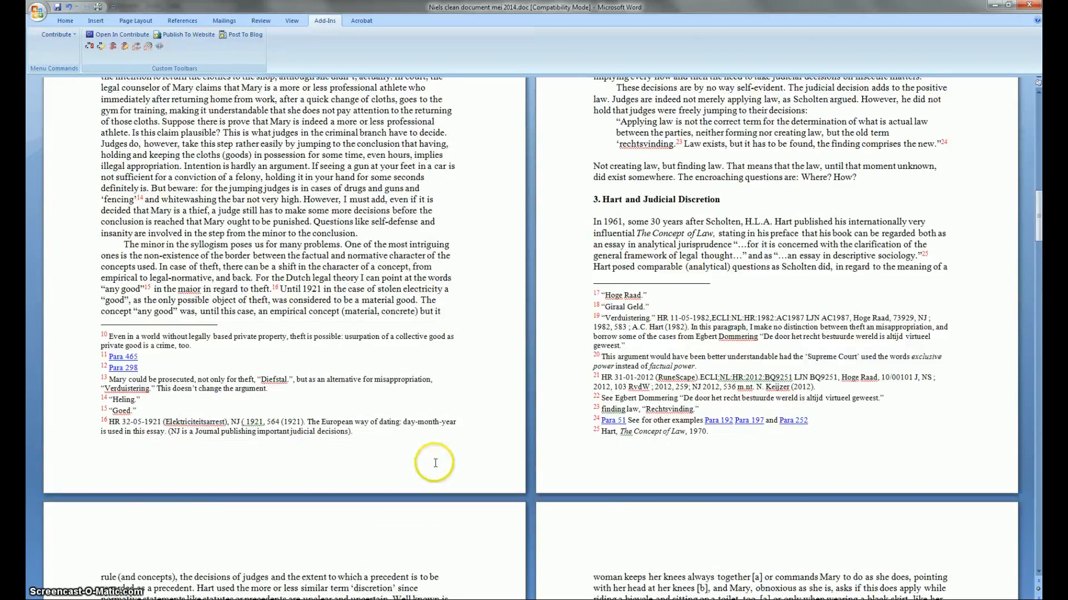
scroll(436, 463, "up", 15)
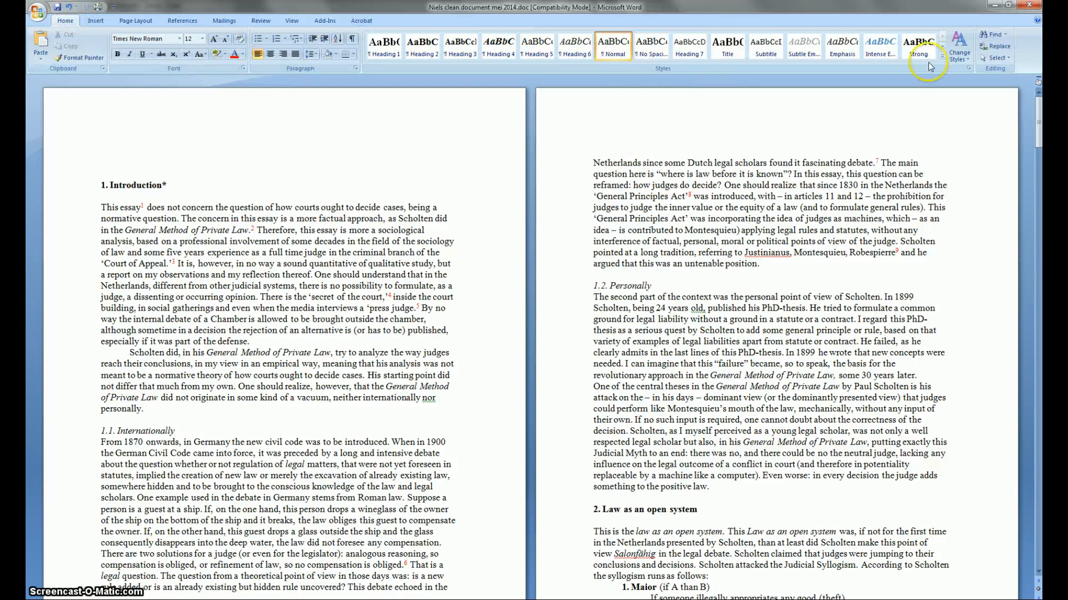
Step: Copy the entire essay, including its footnotes, in the Word document
left_click(1007, 58)
left_click(999, 69)
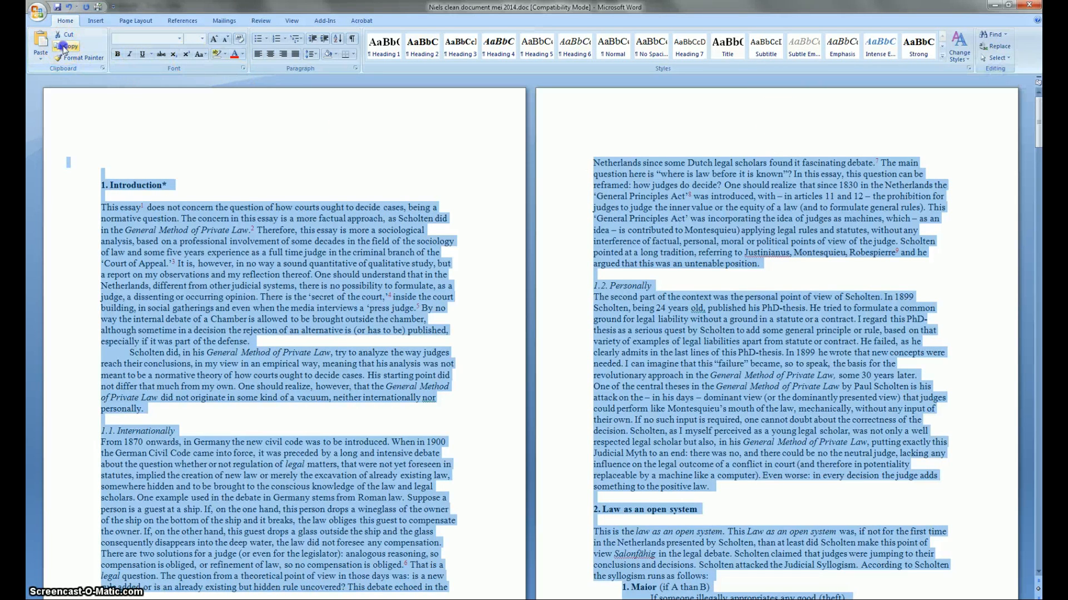
left_click(63, 47)
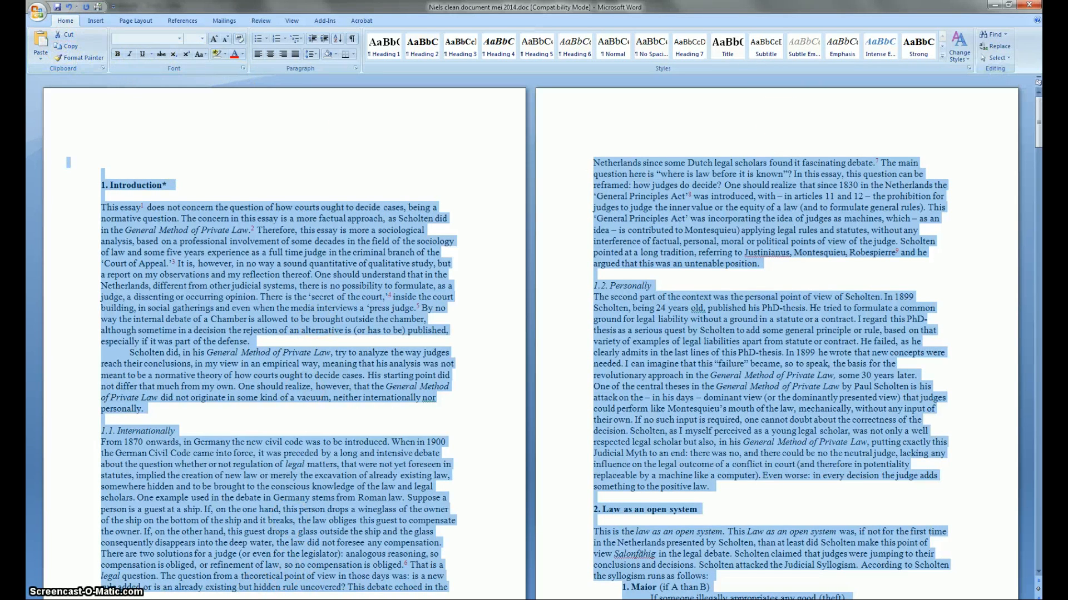
Step: Switch to the new article in the browser and insert the copied essay into its body using Paste from Word
key("alt+Tab")
scroll(279, 478, "down", 1)
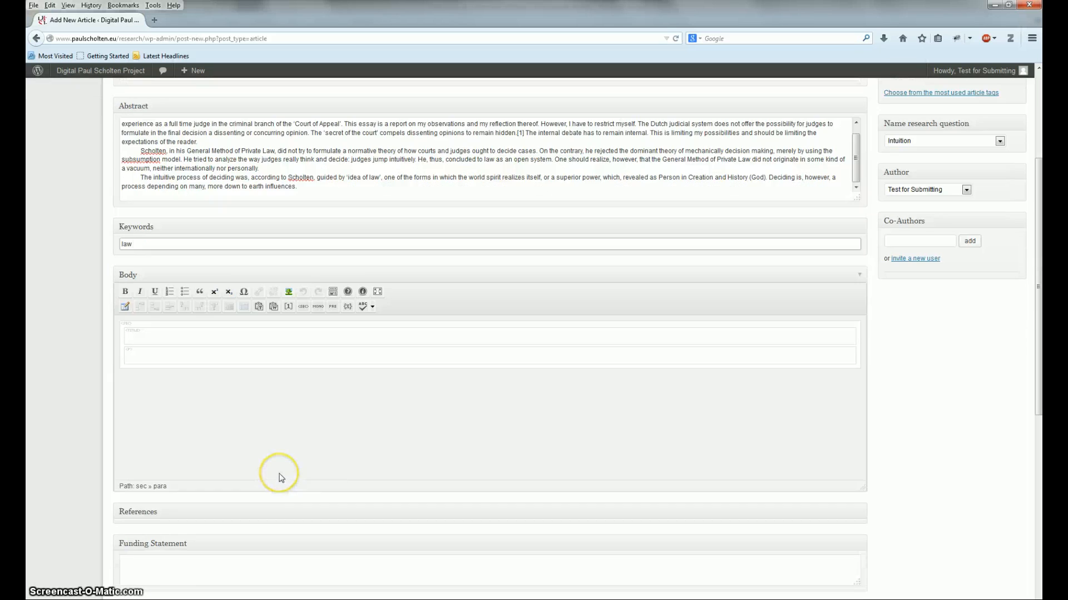
scroll(279, 478, "down", 1)
left_click(150, 281)
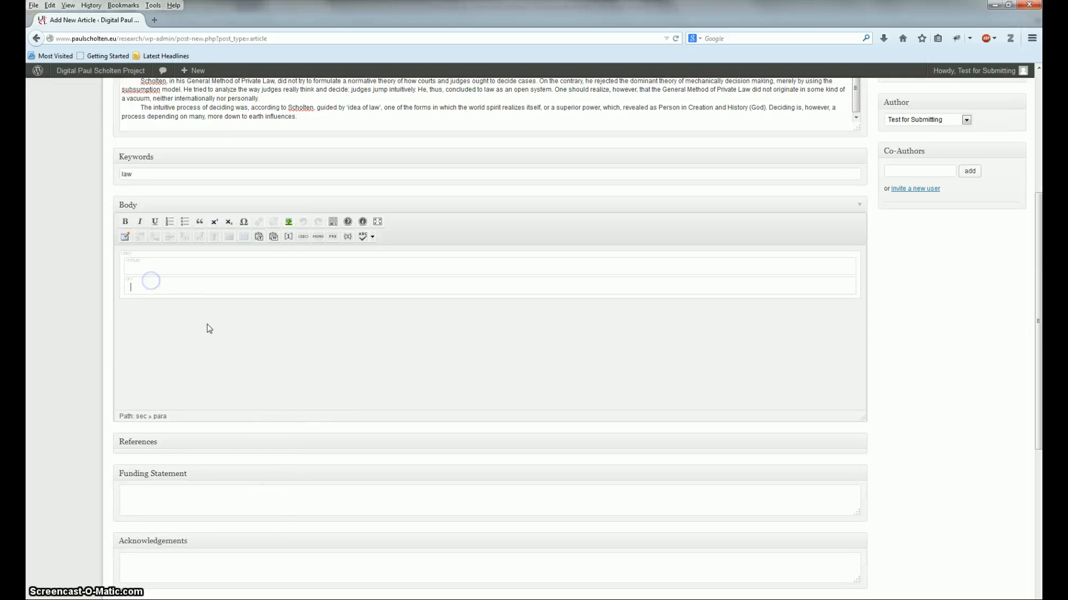
left_click(274, 237)
left_click(436, 317)
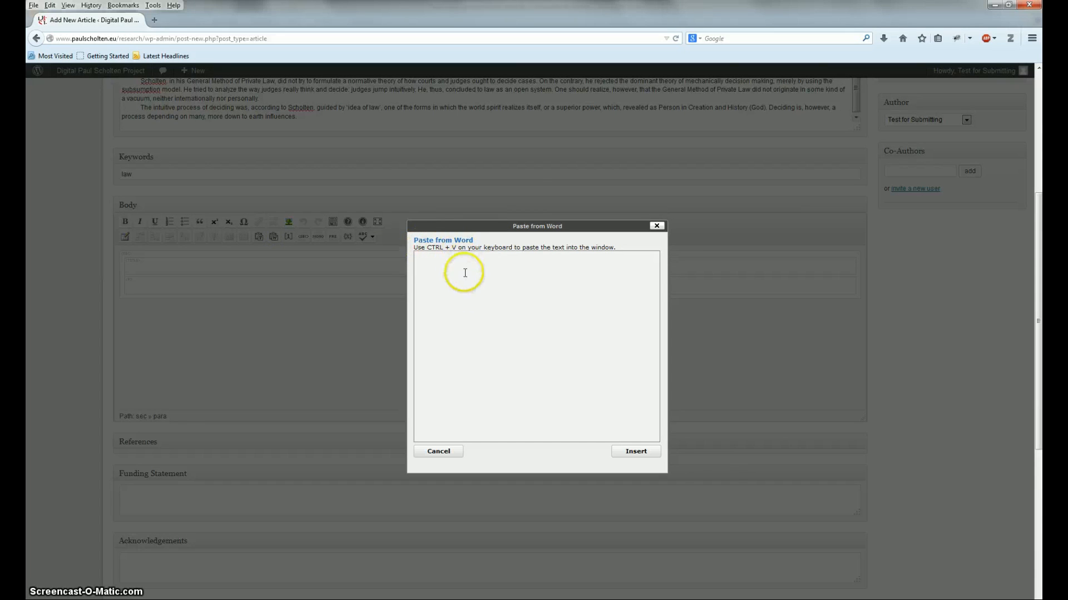
key("ctrl+v")
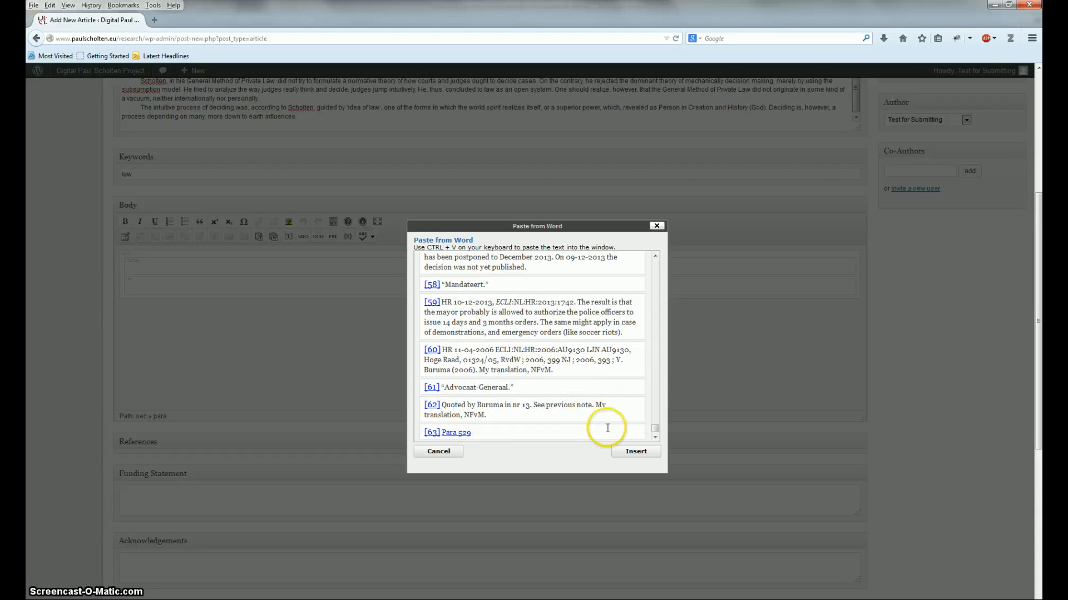
left_click(636, 452)
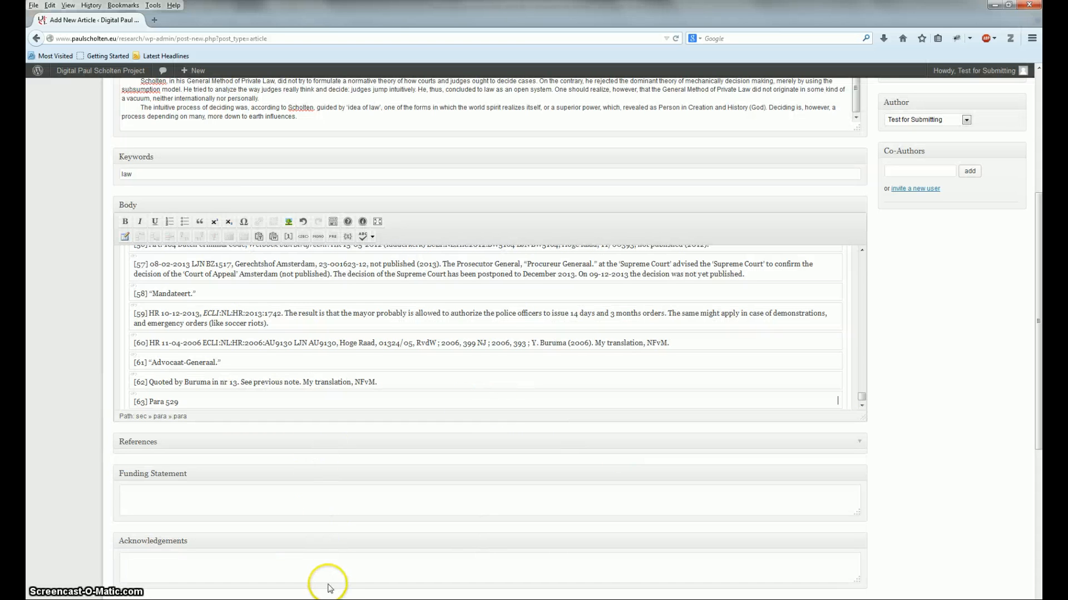
Step: Switch to Document3 in Word, which holds the reference list, and make its "References" heading bold
mouse_move(302, 599)
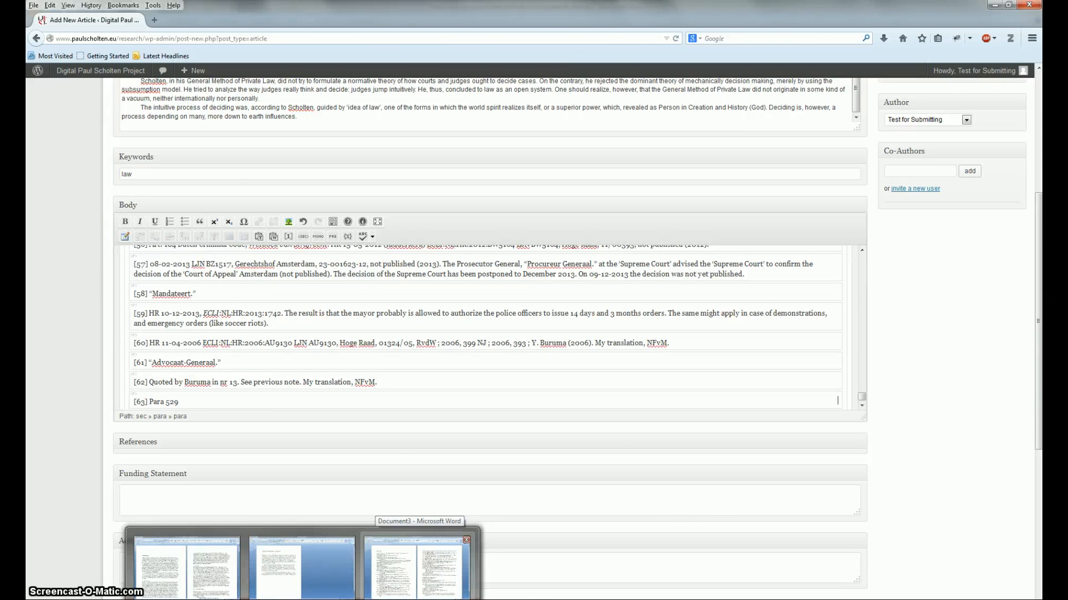
left_click(417, 567)
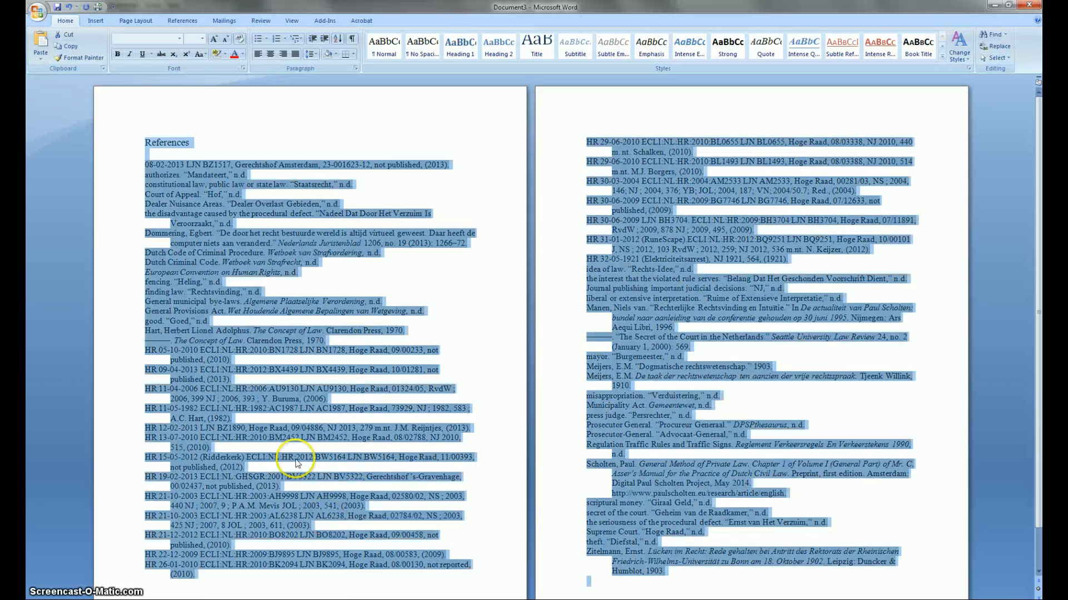
left_click(200, 145)
left_click_drag(197, 144, 128, 131)
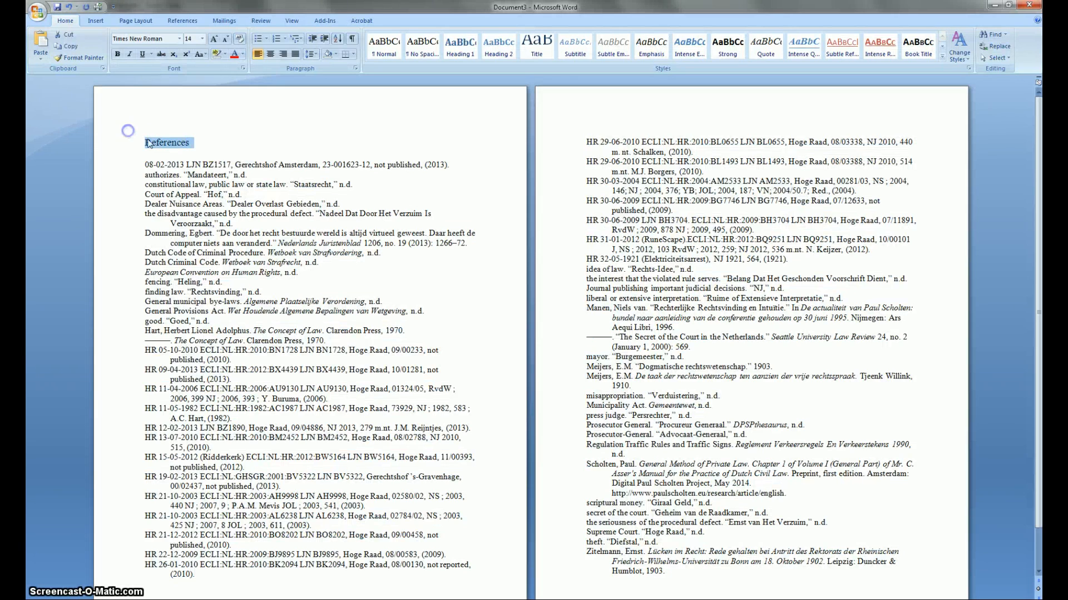
left_click(119, 54)
left_click(239, 154)
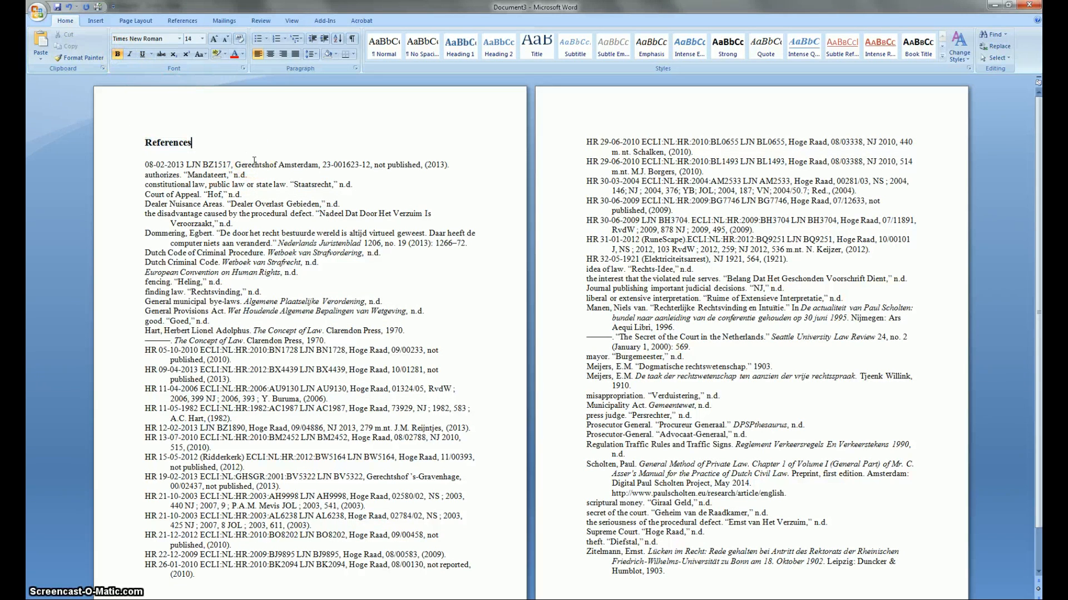
Step: Copy the complete reference list together with its heading in Document3
key("ctrl+a")
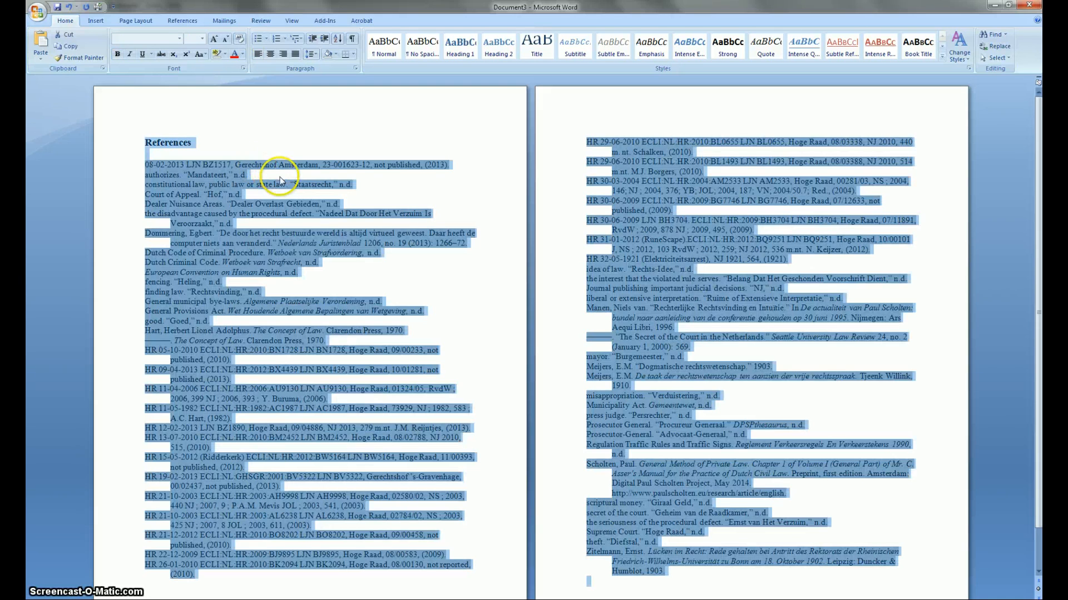
left_click(998, 58)
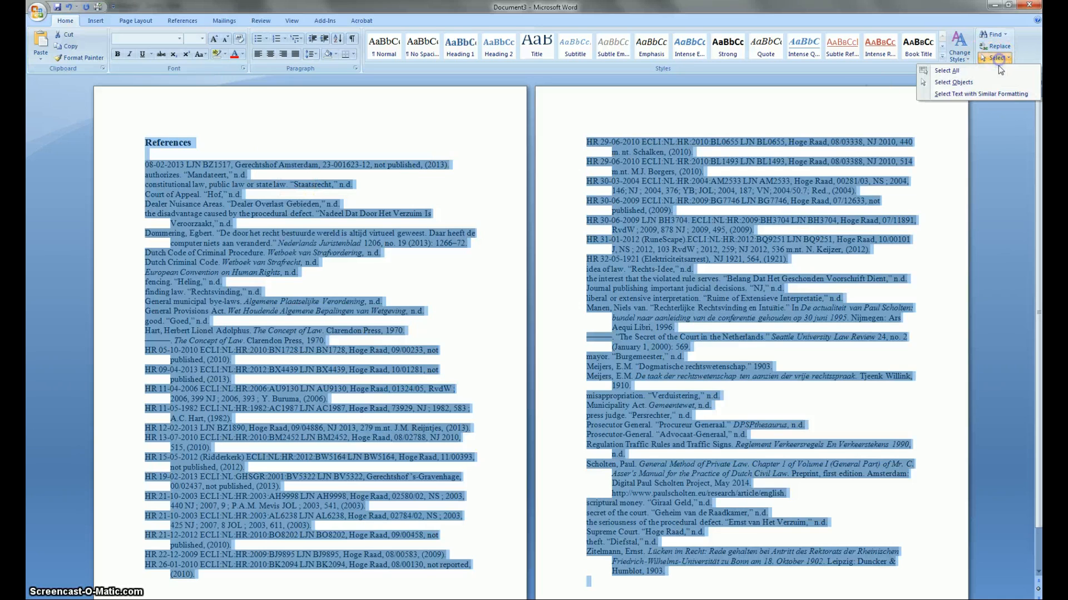
left_click(992, 75)
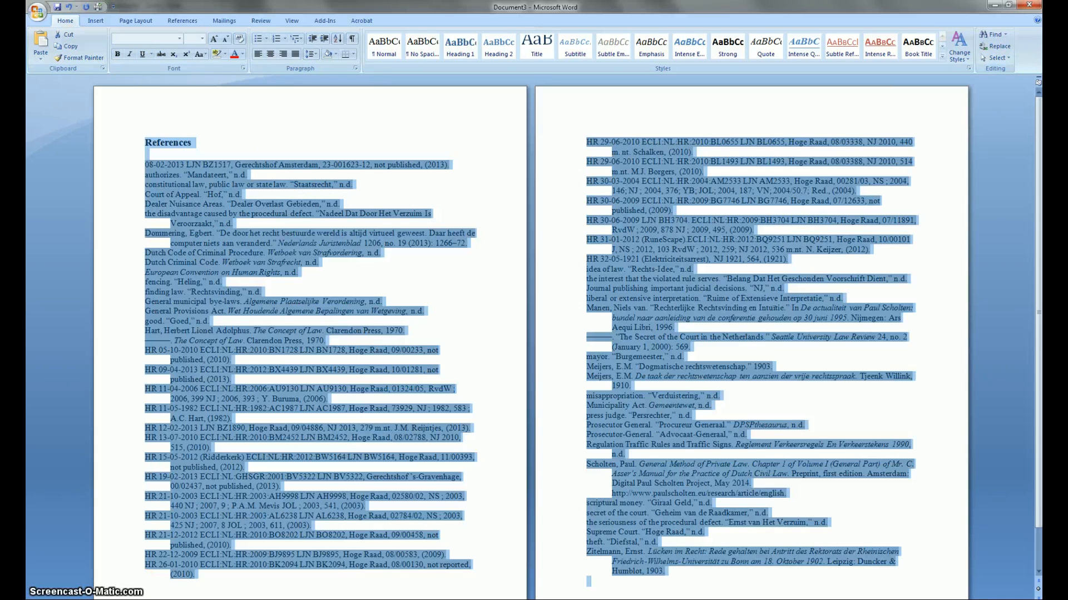
Step: Return to the browser and insert the copied reference list on a new line after footnote [63] in the body using Paste from Word
key("alt+Tab")
scroll(228, 393, "down", 2)
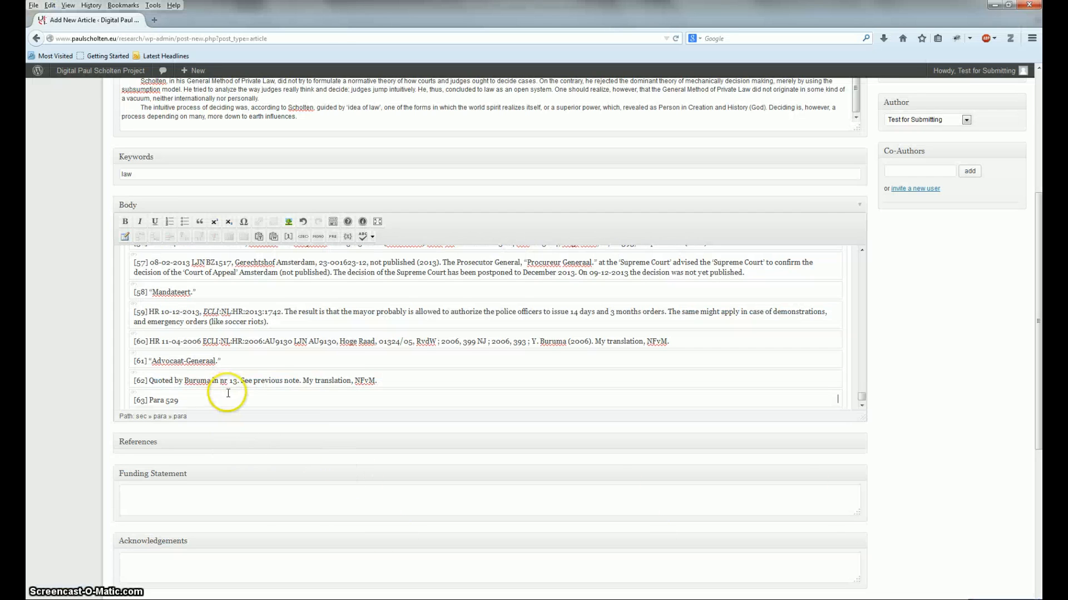
left_click(228, 393)
key("Return")
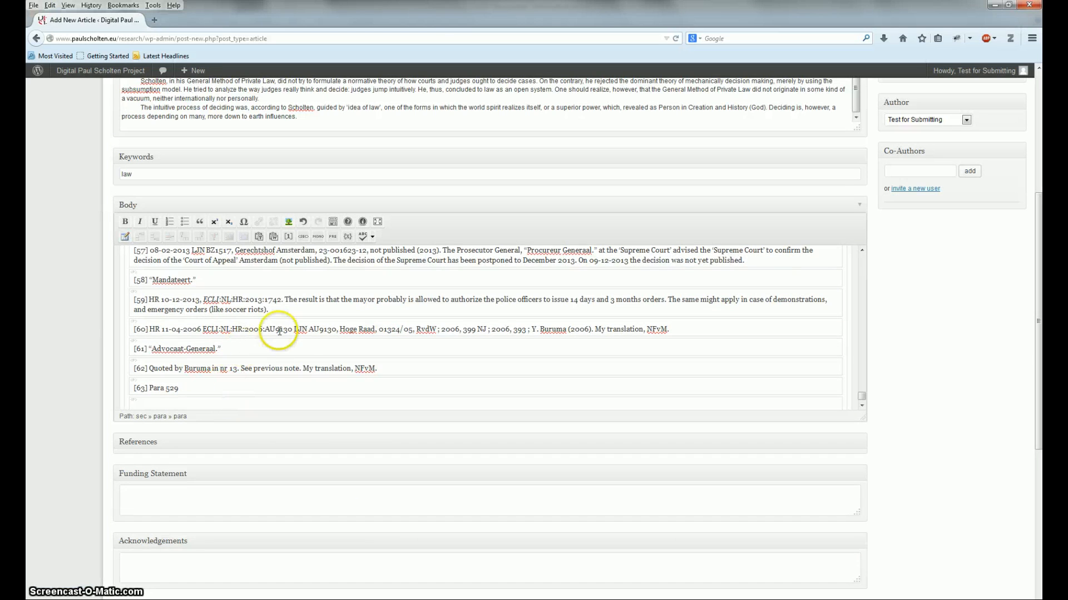
left_click(274, 237)
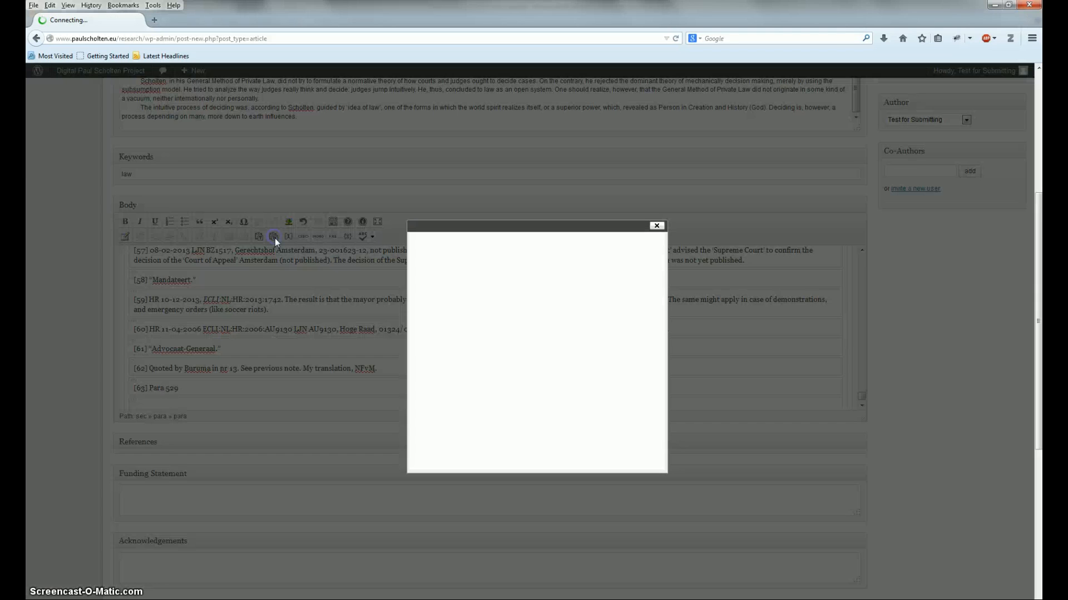
right_click(480, 310)
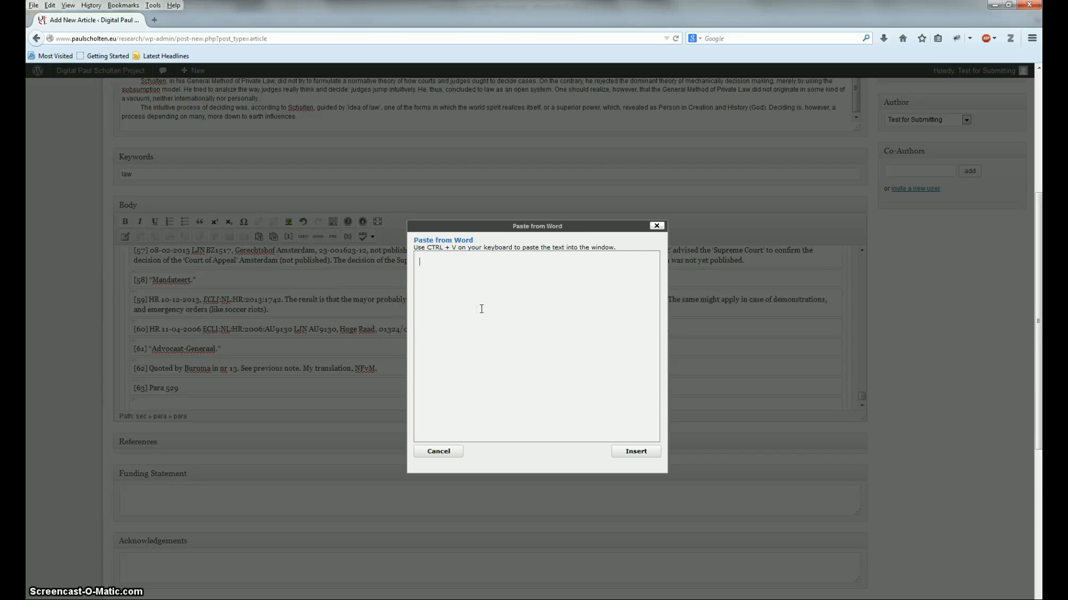
key("ctrl+v")
left_click(631, 452)
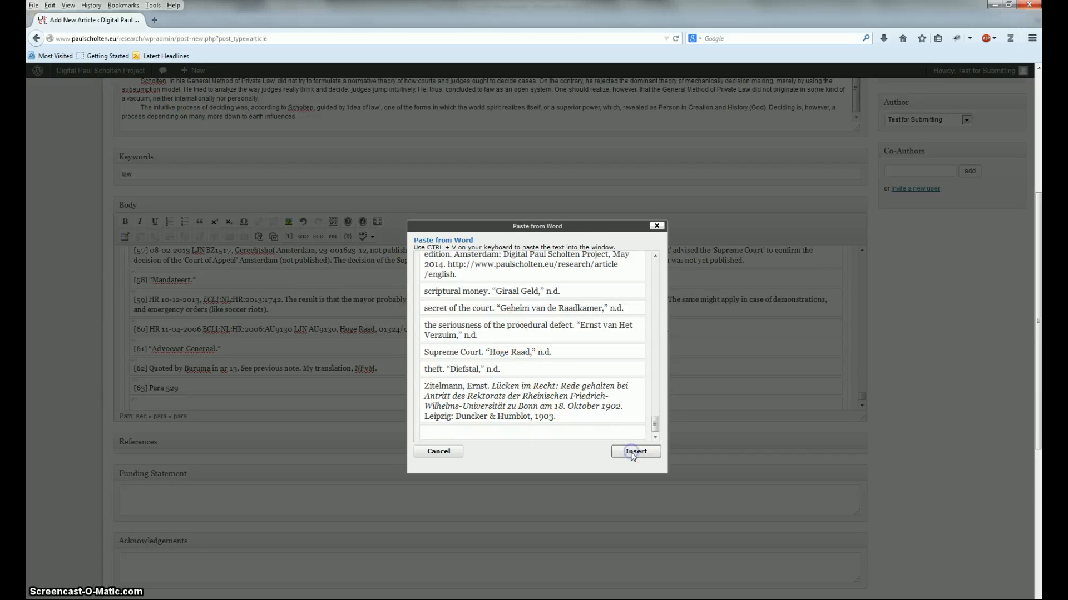
Step: Check the pasted text and add an empty line between footnote [63] and the "References" heading in the body
scroll(449, 354, "up", 3)
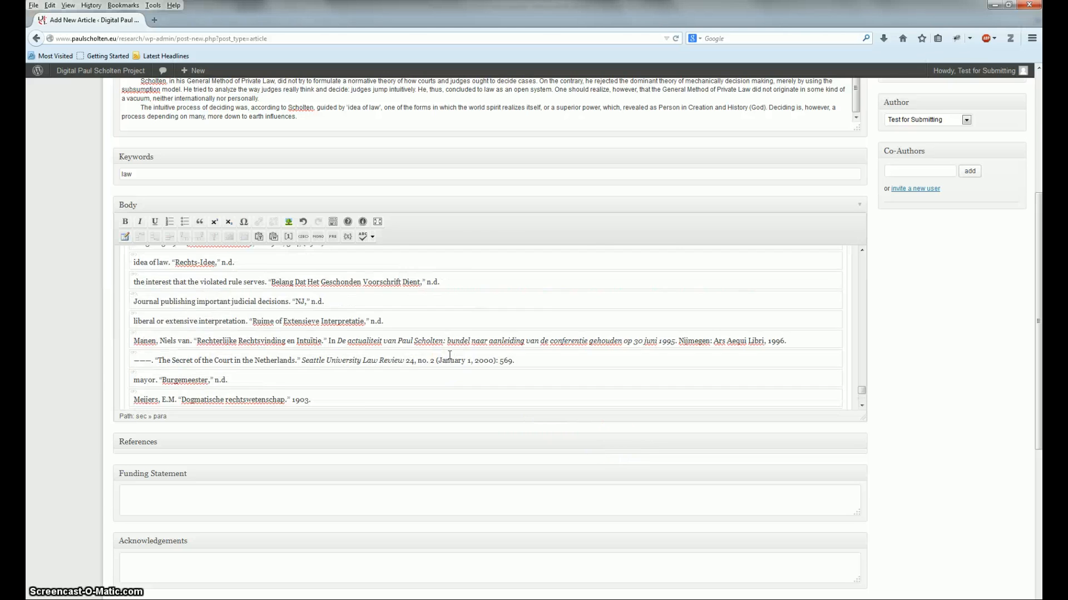
scroll(450, 355, "up", 10)
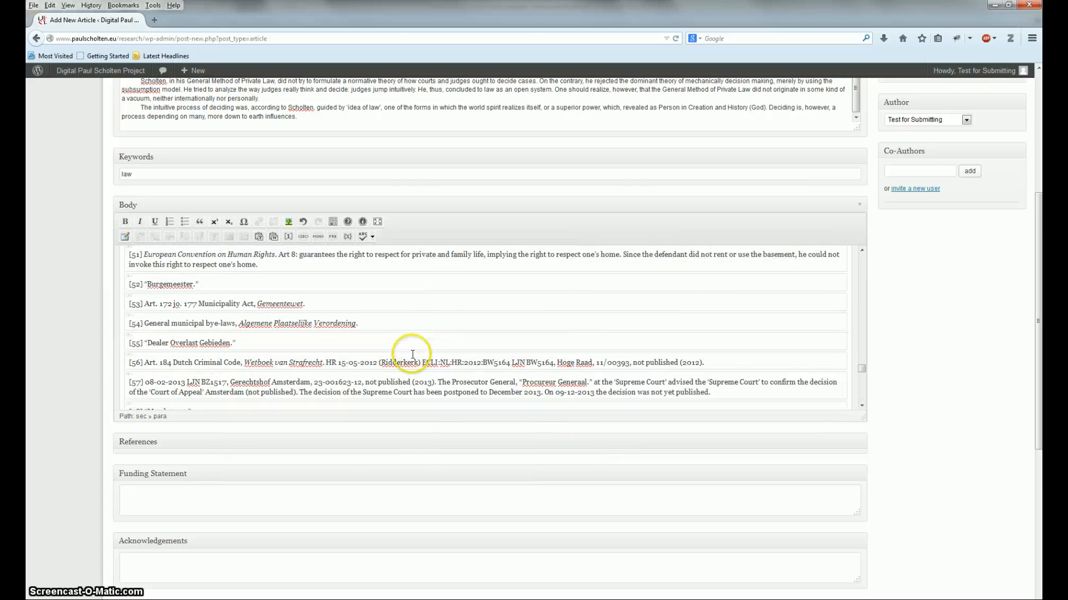
scroll(412, 355, "down", 3)
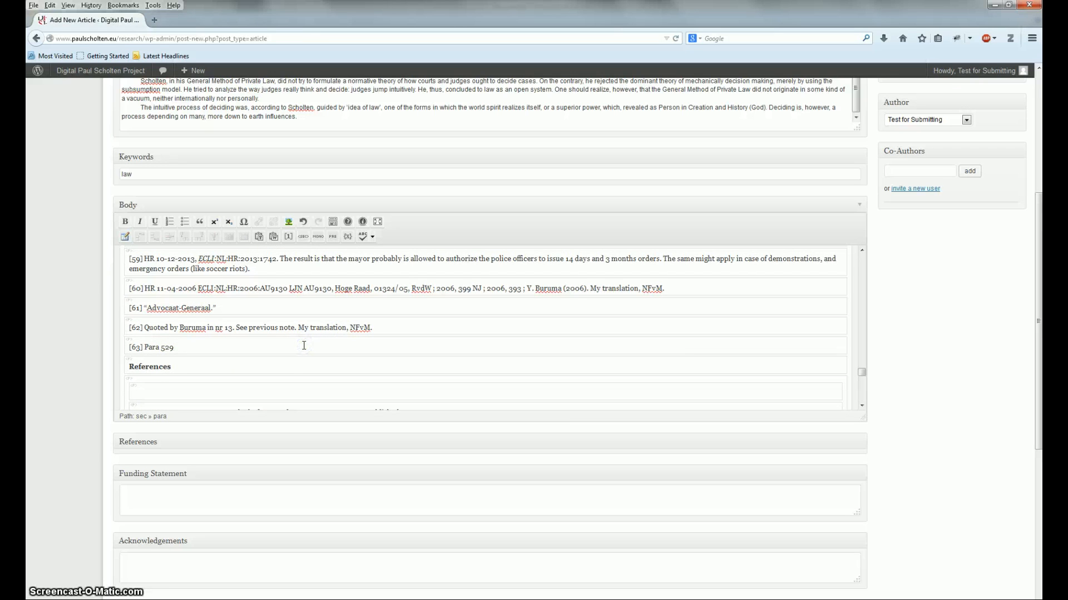
key("Return")
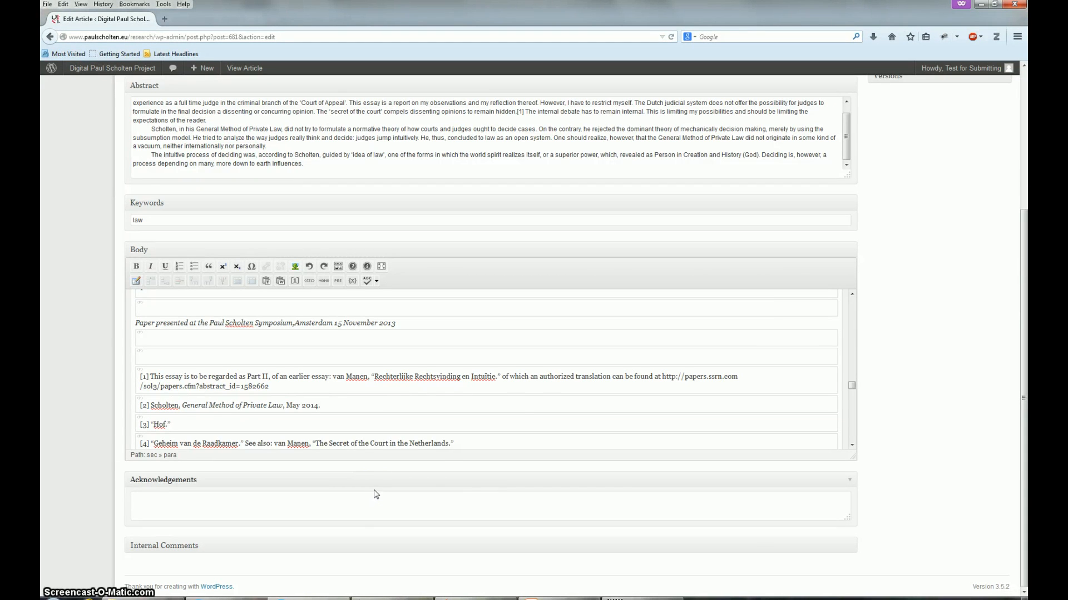
Step: Copy the papers.ssrn.com web address in footnote [1] of the body and replace it with the text "SSRN"
left_click(662, 376)
left_click_drag(667, 377, 667, 387)
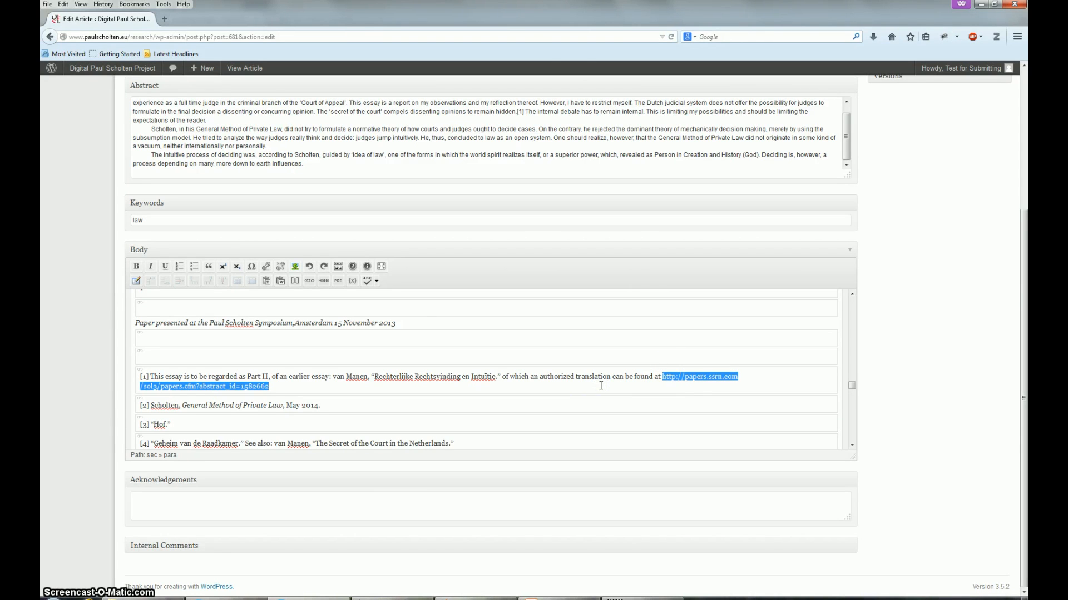
left_click(625, 380)
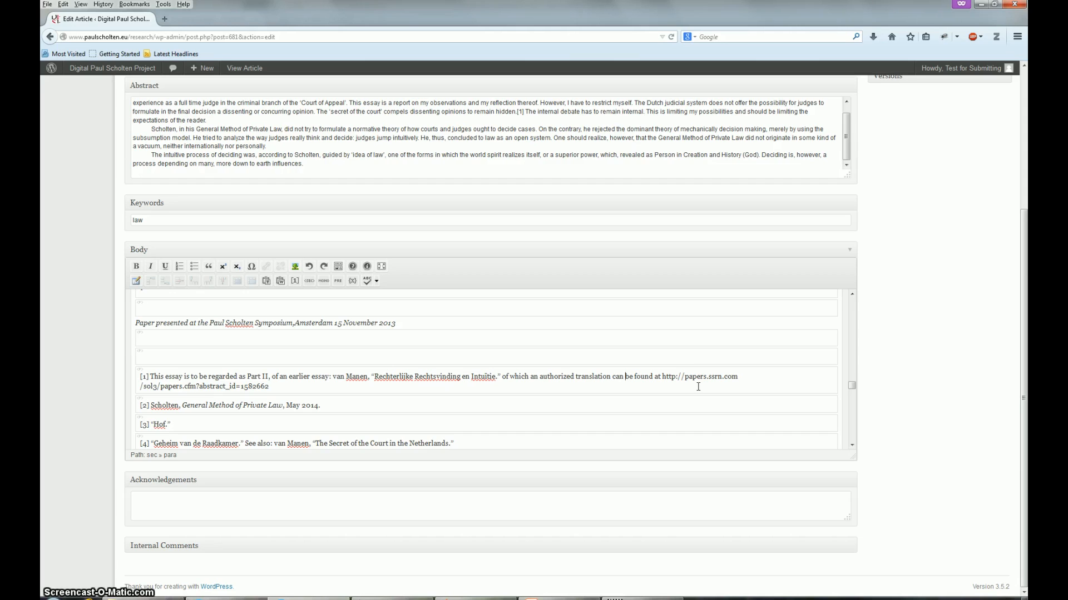
double_click(682, 384)
key("ctrl+c")
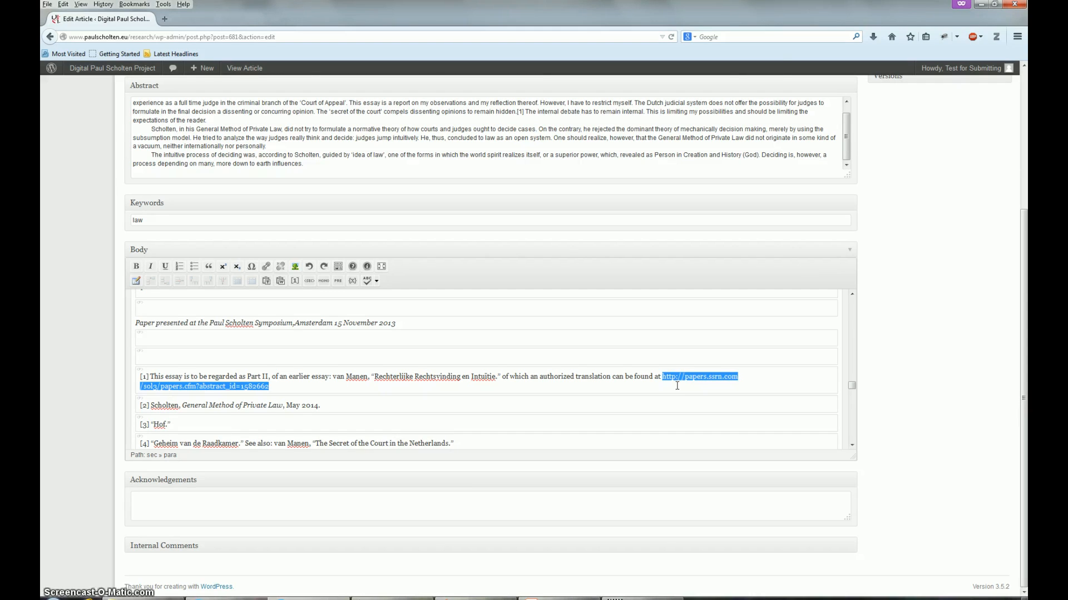
type("SSRN")
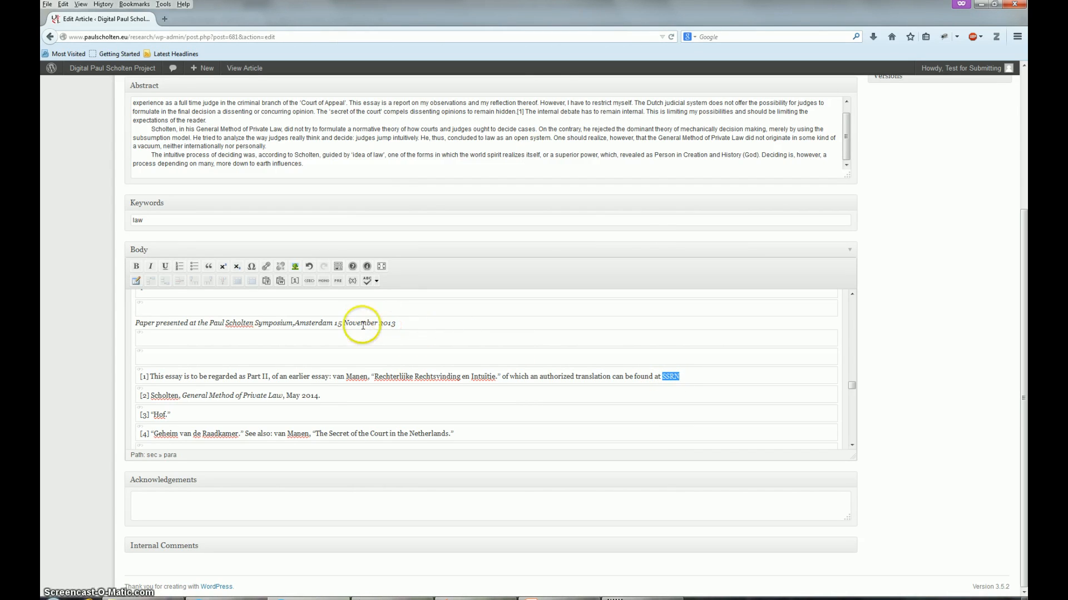
left_click(267, 268)
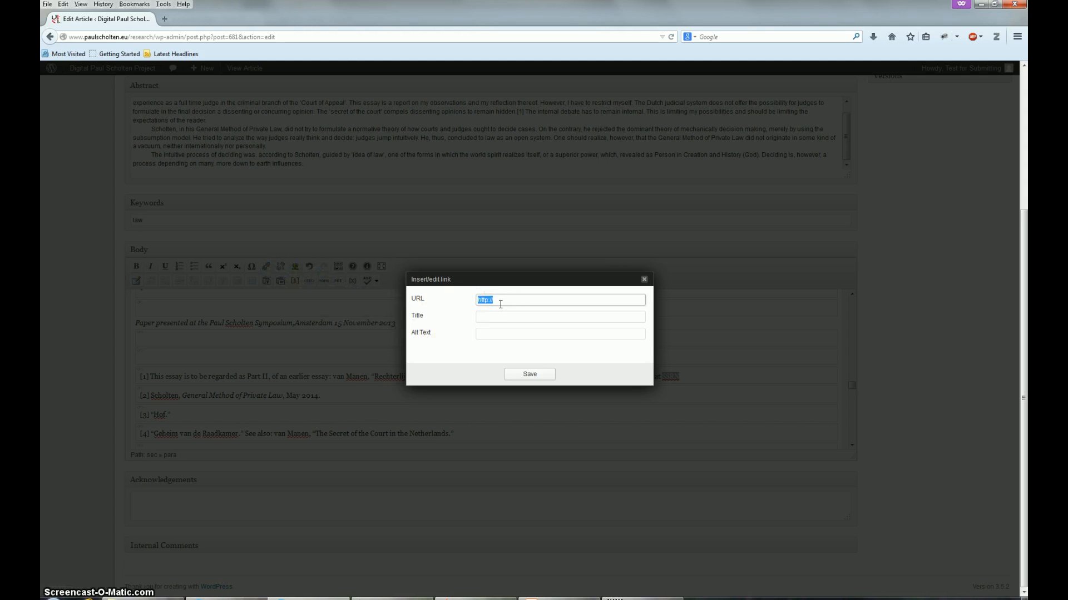
key("ctrl+v")
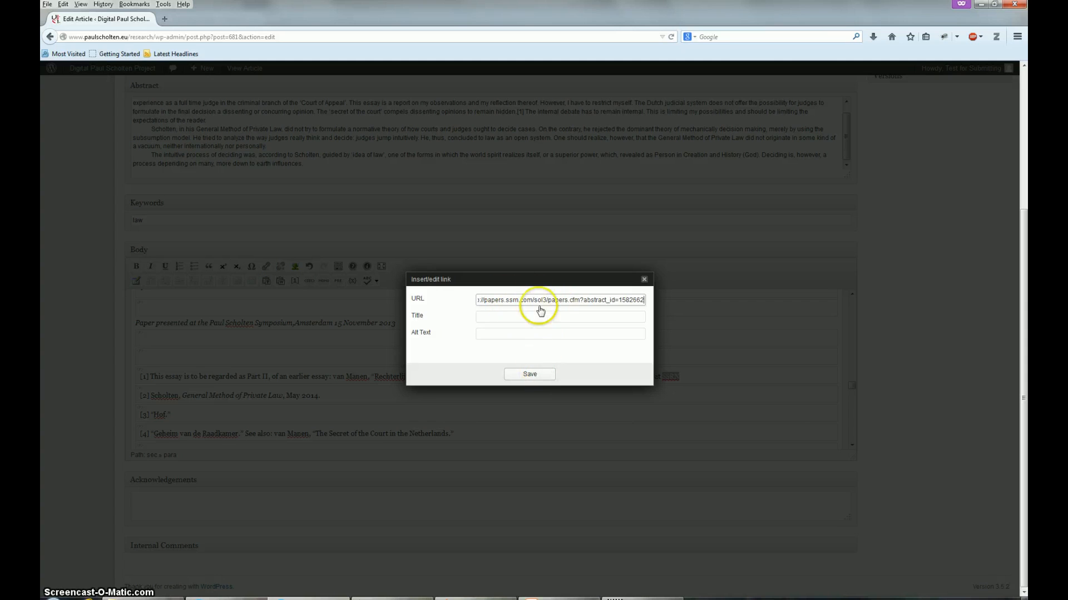
left_click(529, 373)
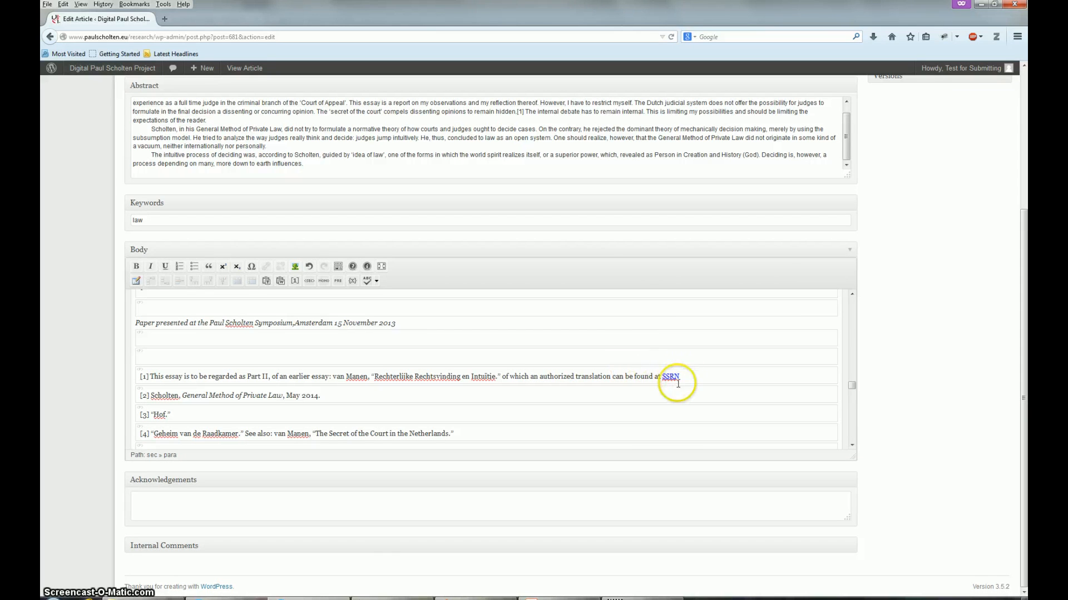
left_click(671, 383)
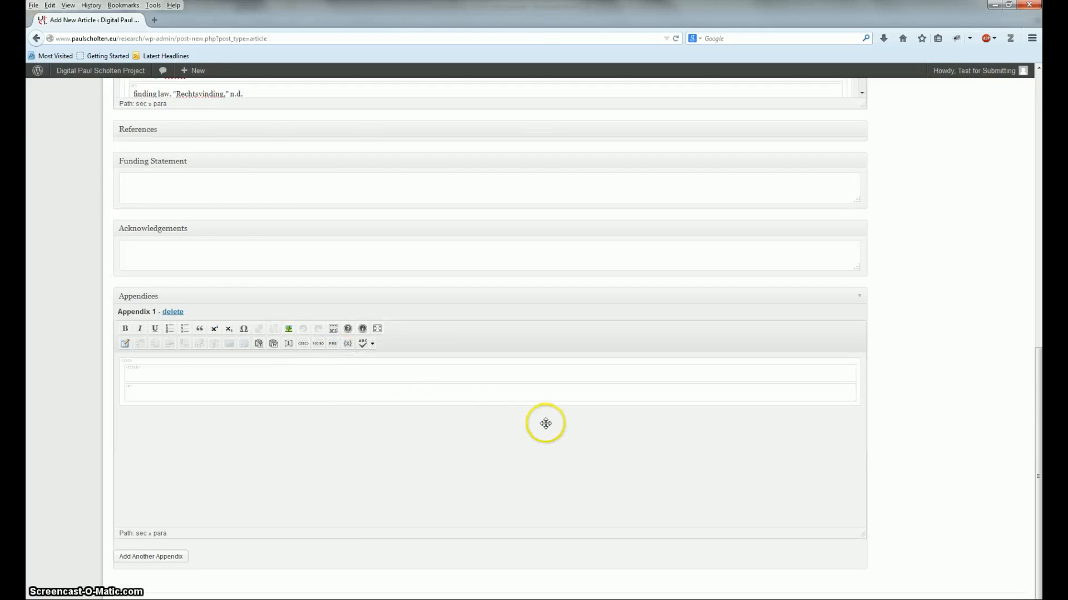
Step: Preview the "Jumping Judges" draft article to examine how it looks on the website
scroll(545, 422, "up", 15)
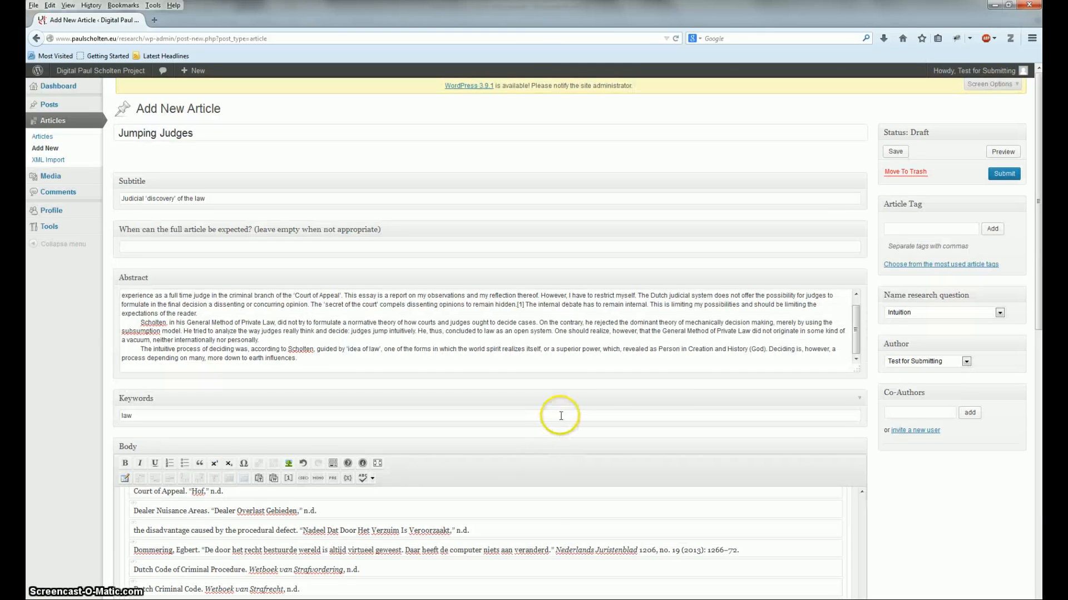
left_click(999, 177)
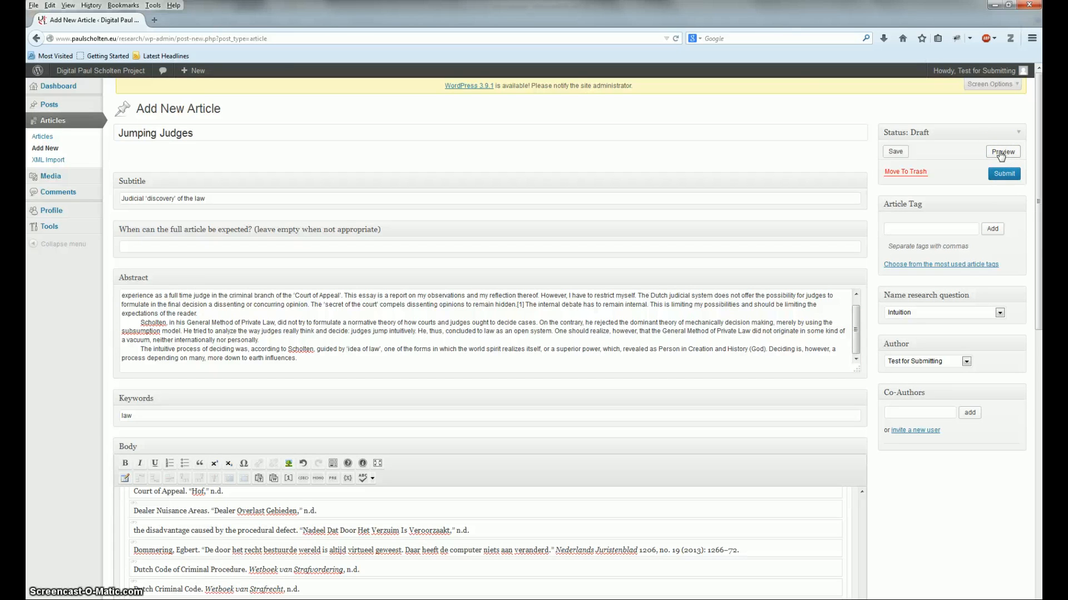
left_click(1001, 154)
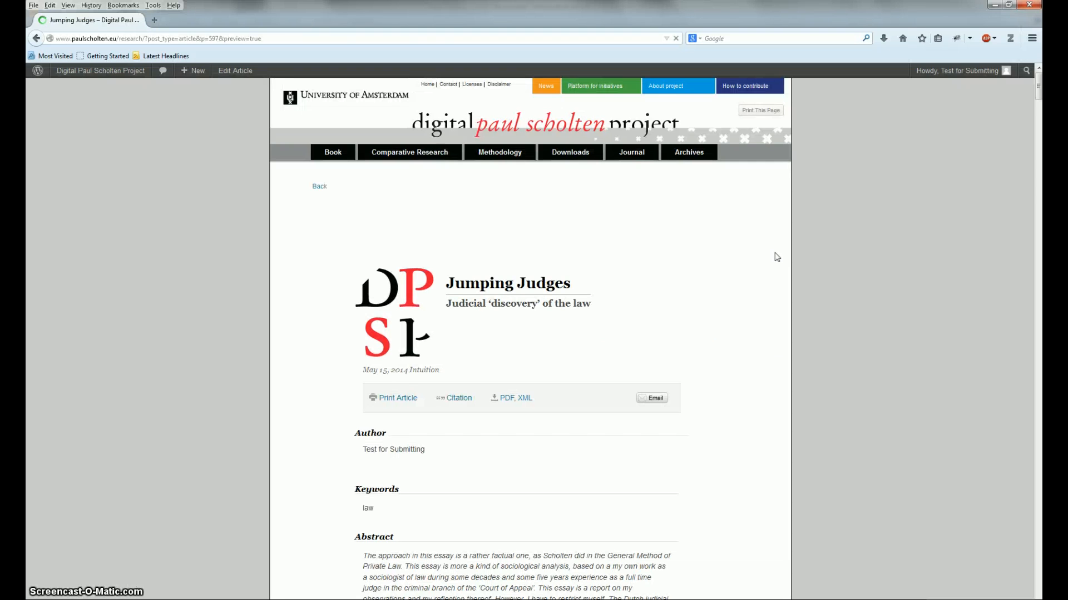
left_click(768, 270)
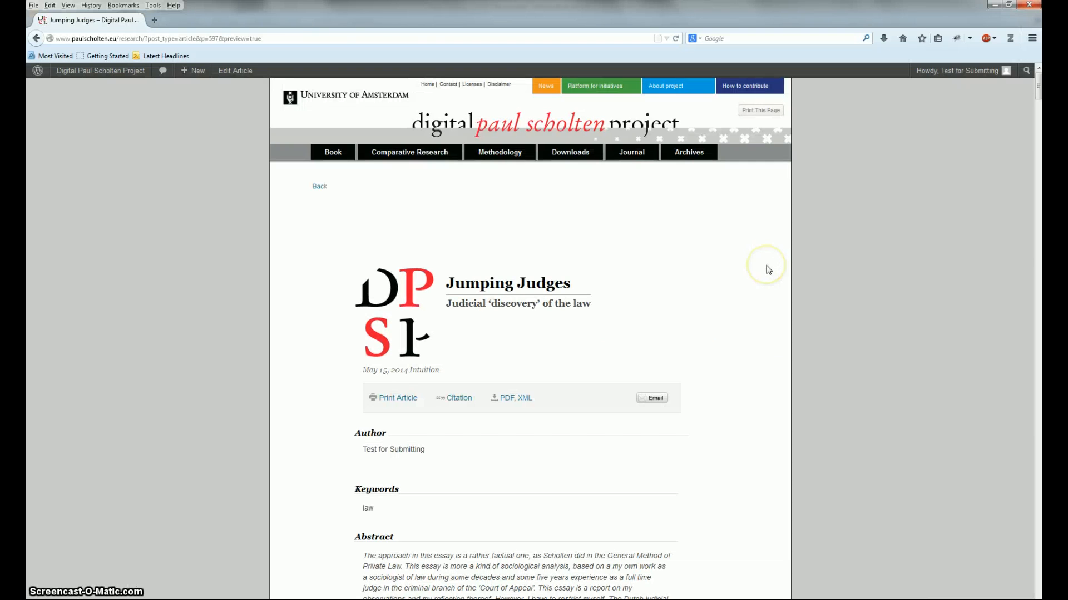
Step: Examine the previewed article's title, author, keywords, abstract and opening body sections for layout and italic formatting
scroll(768, 269, "down", 5)
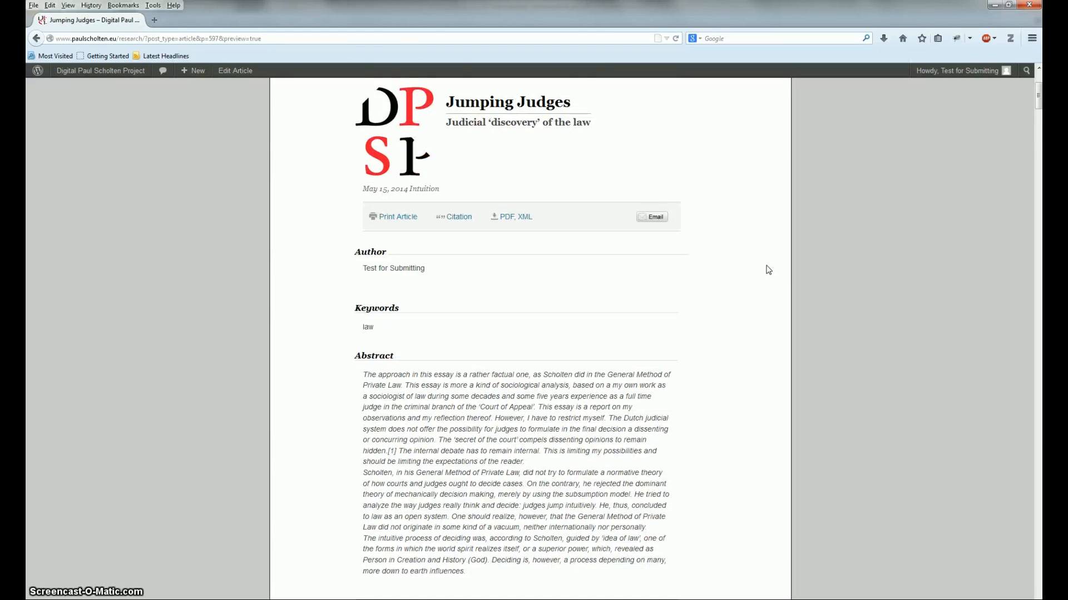
scroll(768, 270, "down", 10)
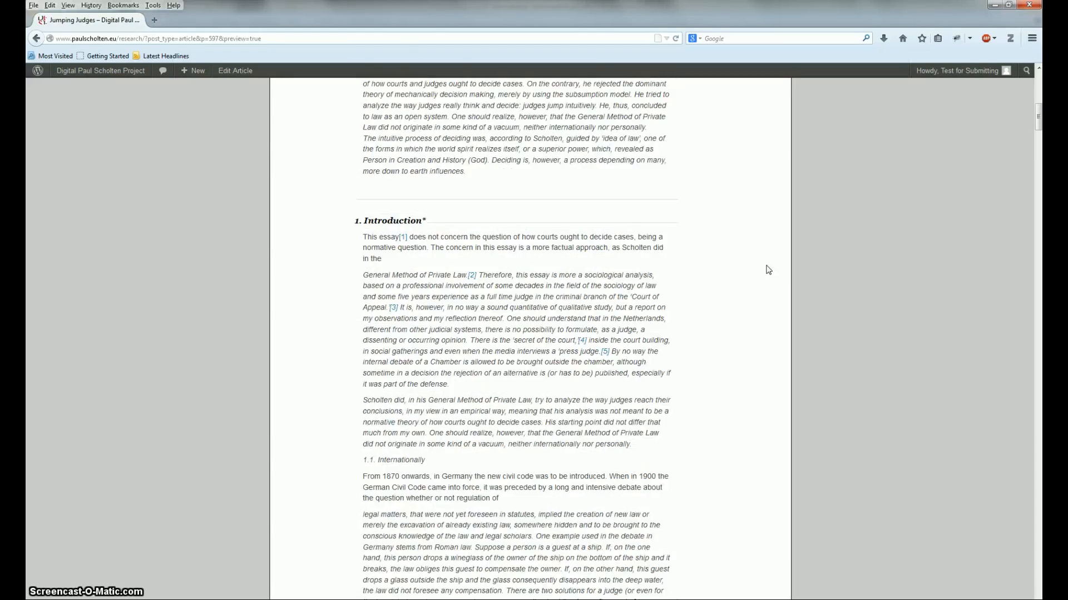
scroll(766, 268, "down", 15)
left_click(1009, 232)
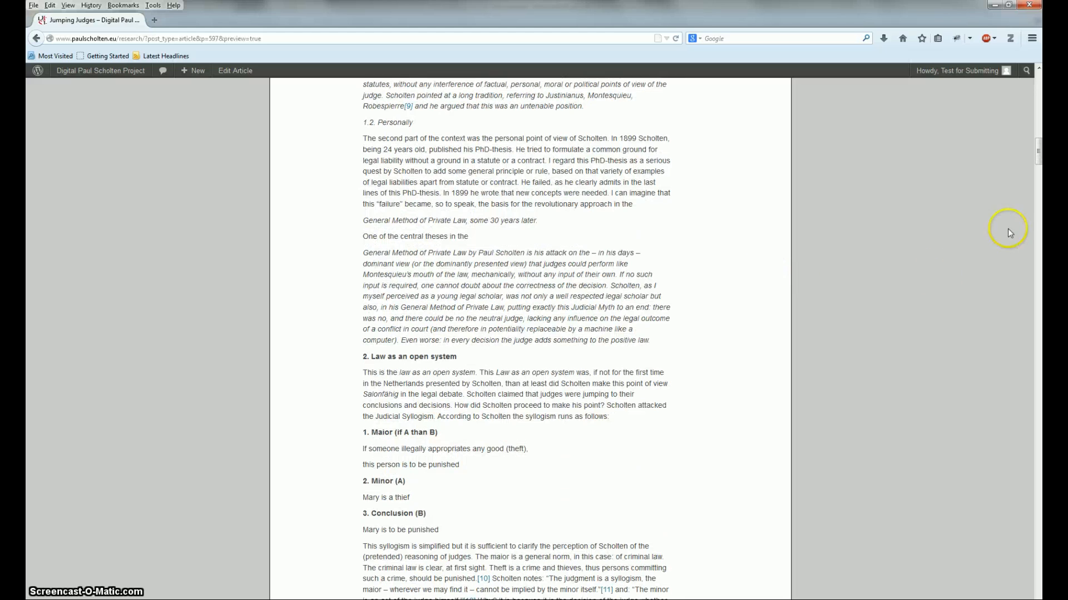
scroll(695, 267, "up", 10)
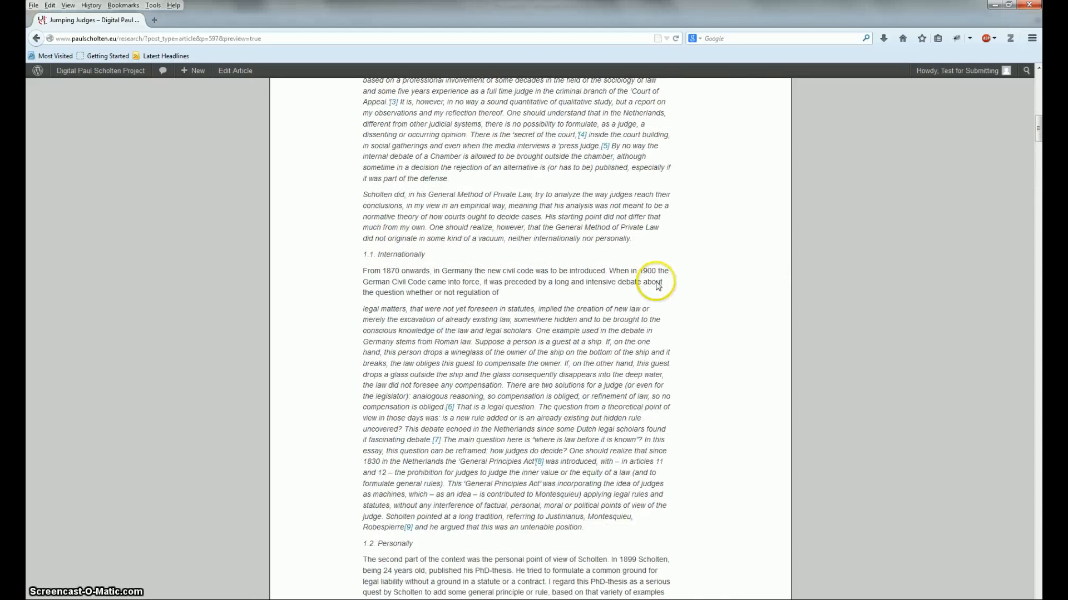
scroll(658, 284, "up", 6)
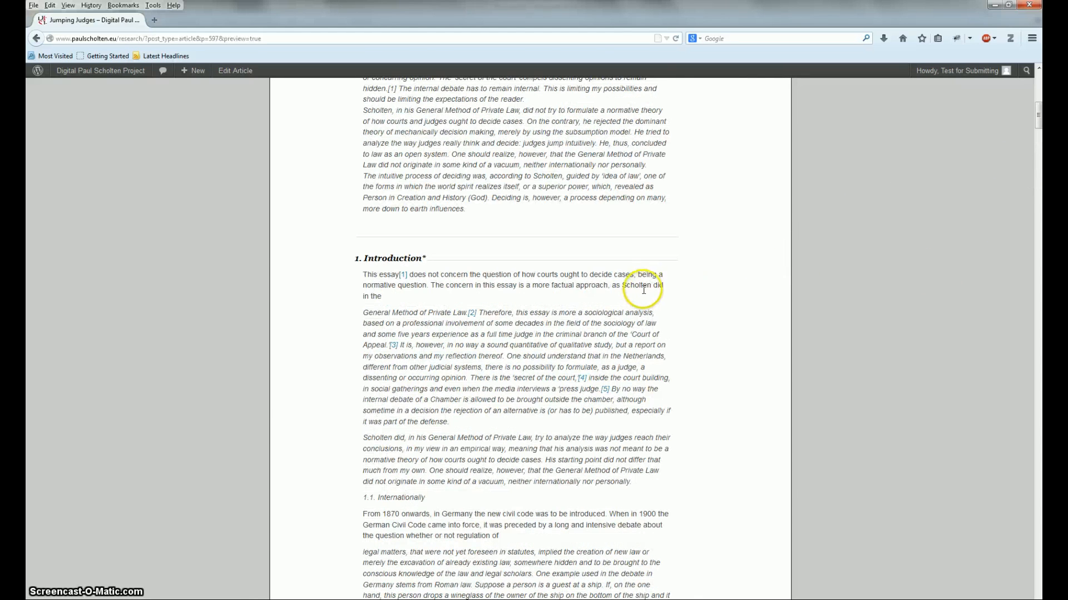
Step: Follow the footnote [1] link in the Introduction and check the footnotes and the References list in the preview
left_click(402, 276)
scroll(452, 275, "up", 3)
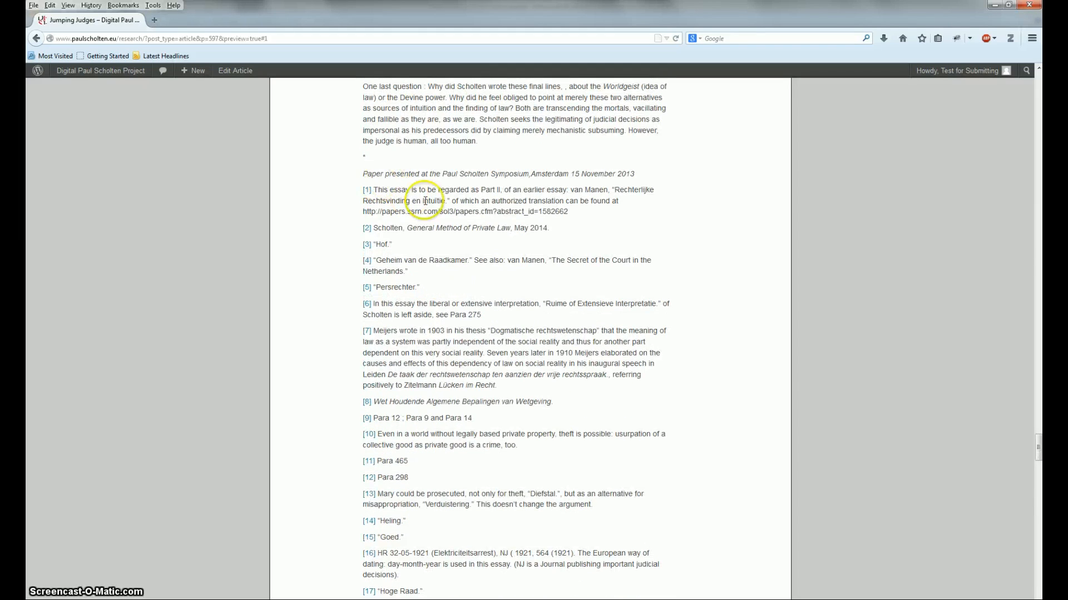
scroll(557, 253, "down", 15)
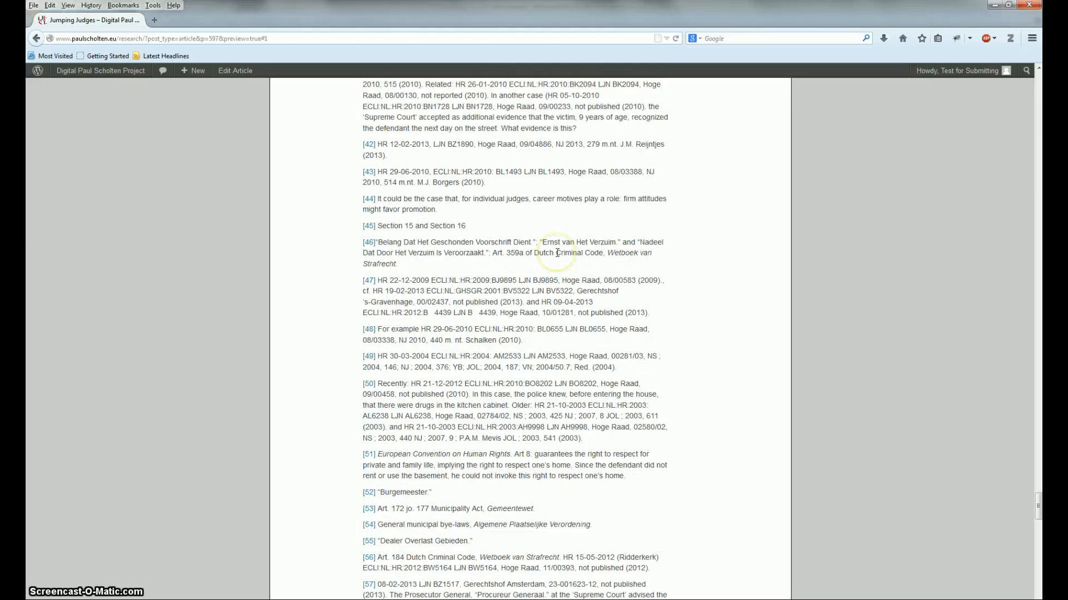
scroll(557, 253, "down", 15)
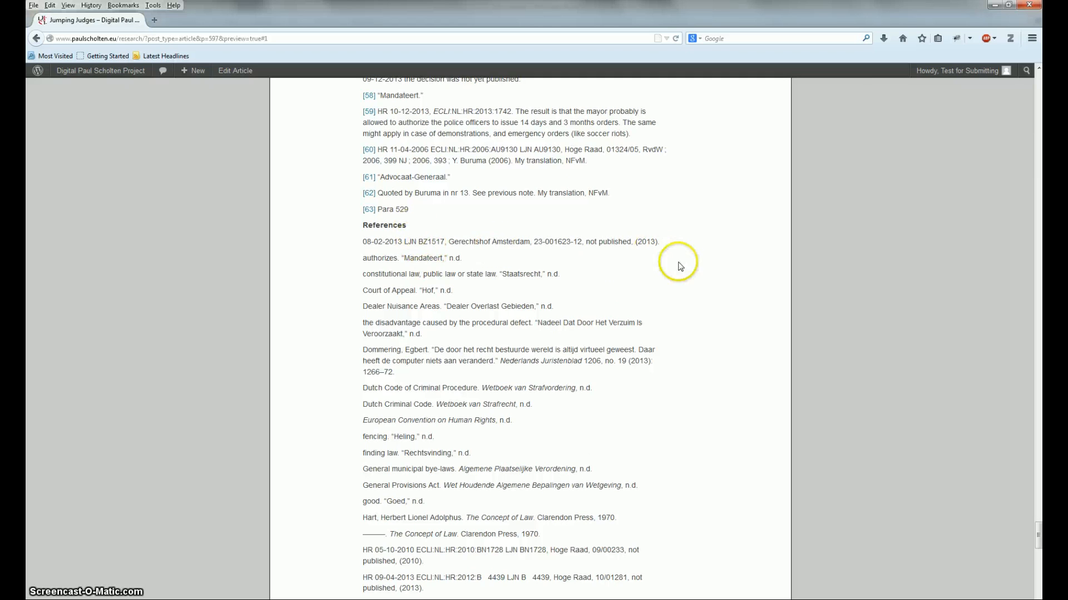
scroll(679, 265, "down", 10)
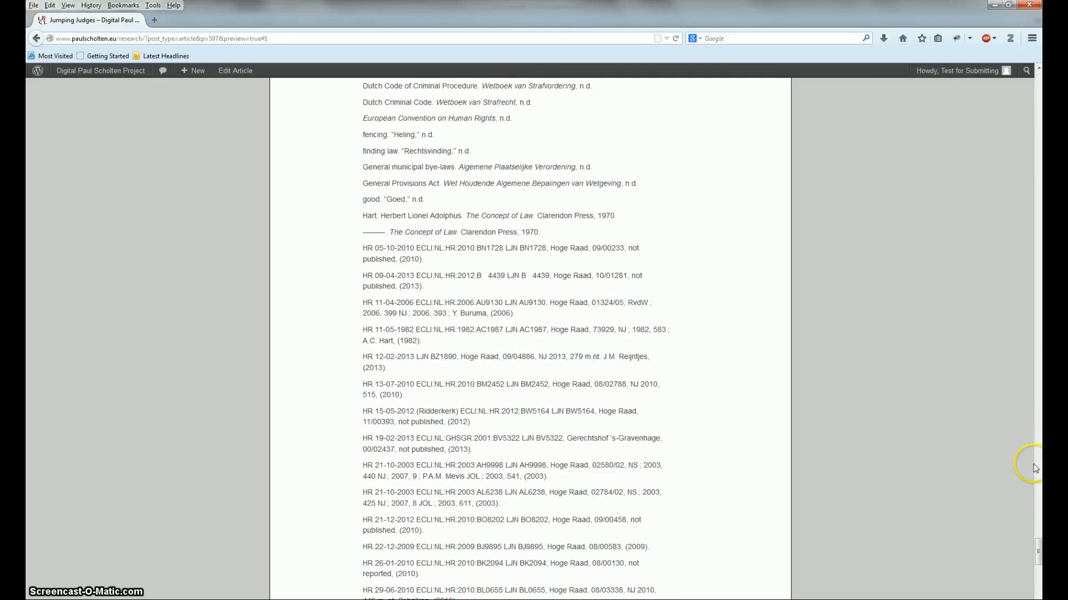
Step: Return from the preview to the article's editing page and submit the article
mouse_move(1039, 551)
left_mouse_down()
mouse_move(1039, 595)
mouse_move(1038, 81)
left_mouse_up()
left_click(35, 39)
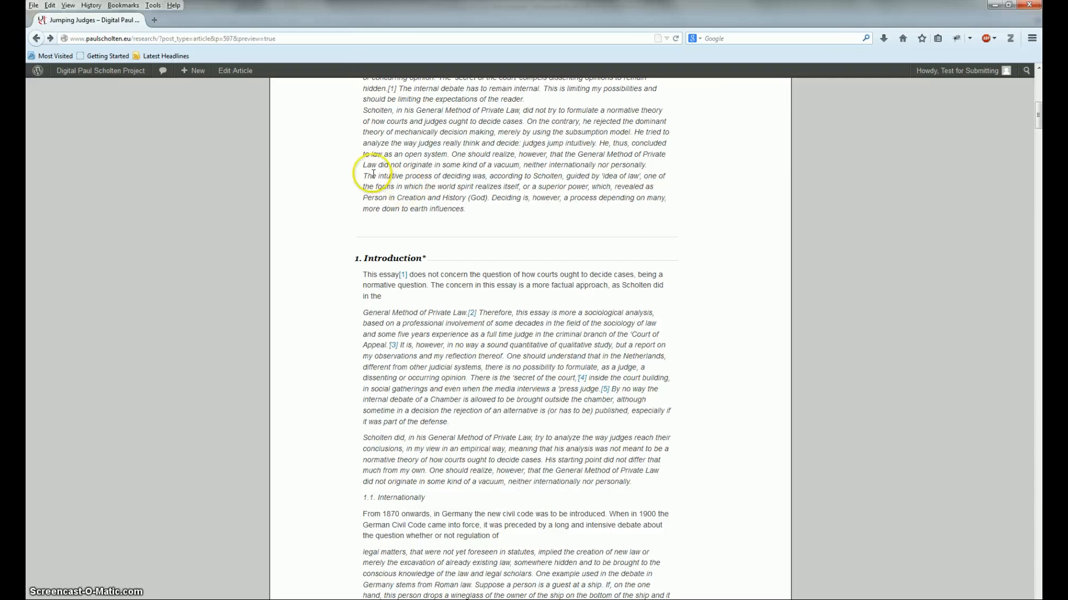
left_click(37, 38)
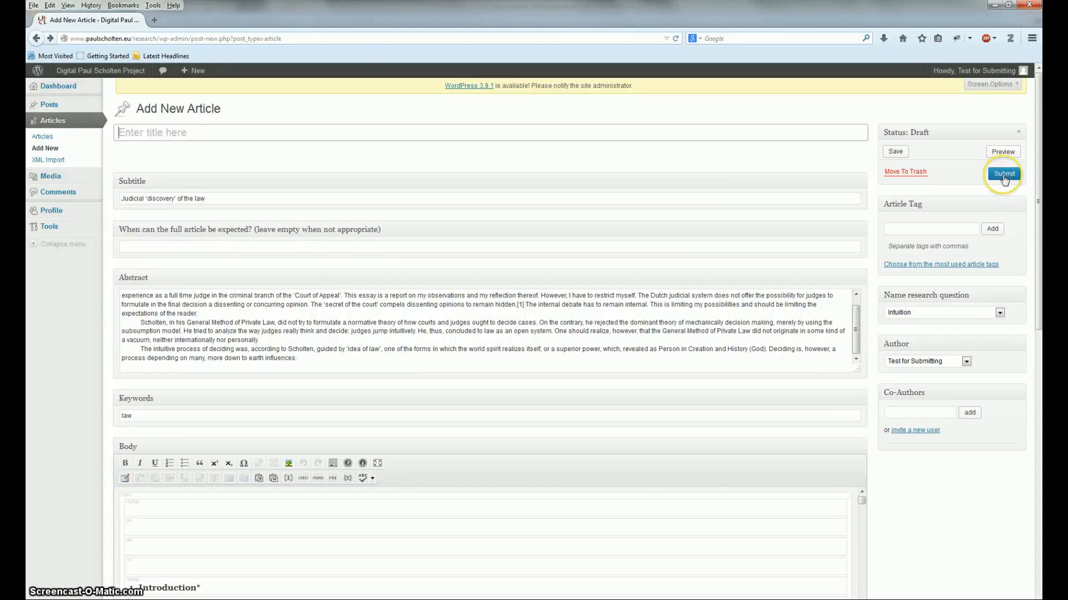
left_click(1004, 174)
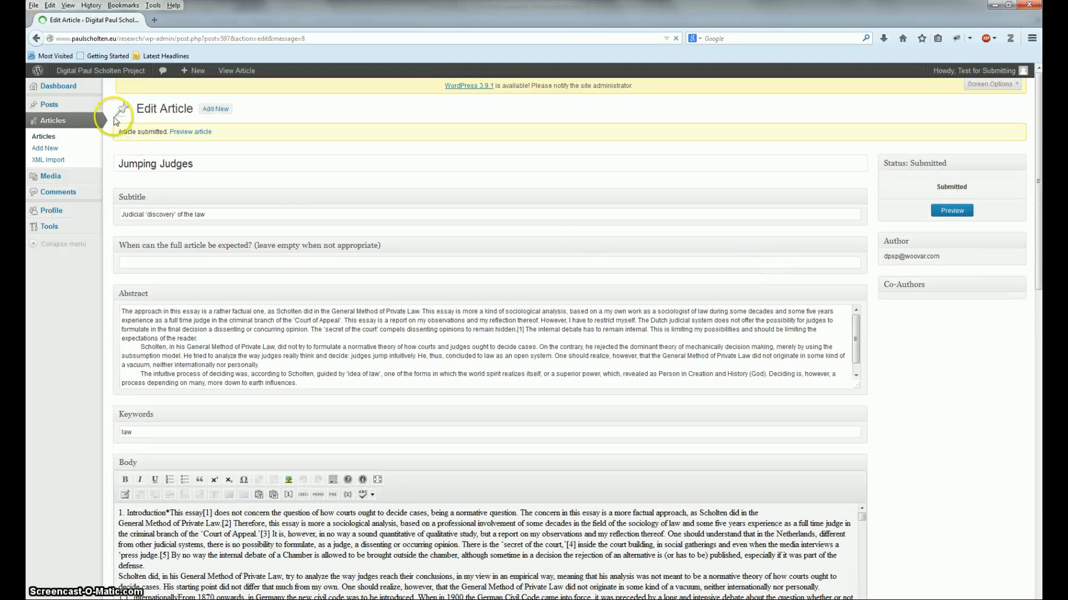